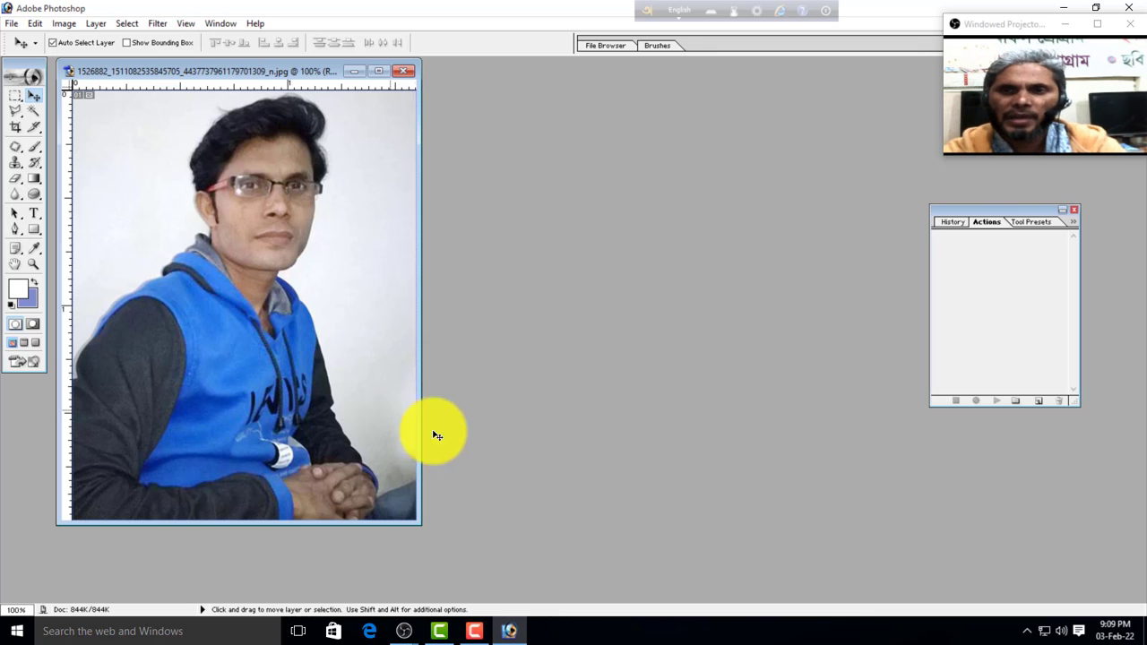
click(988, 222)
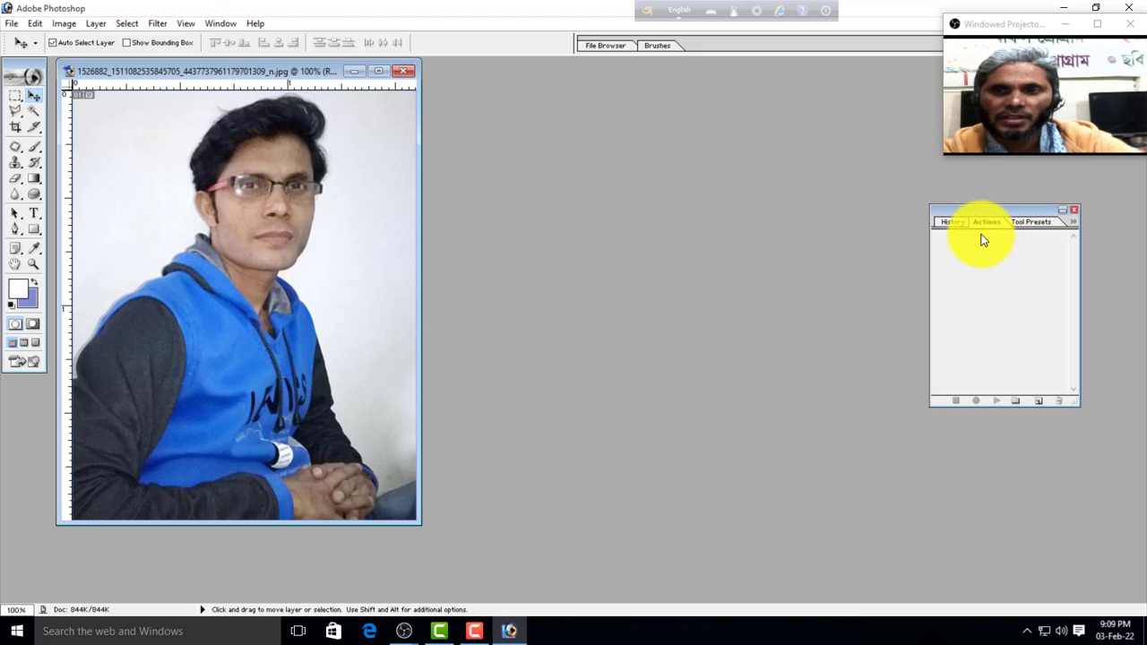
click(232, 28)
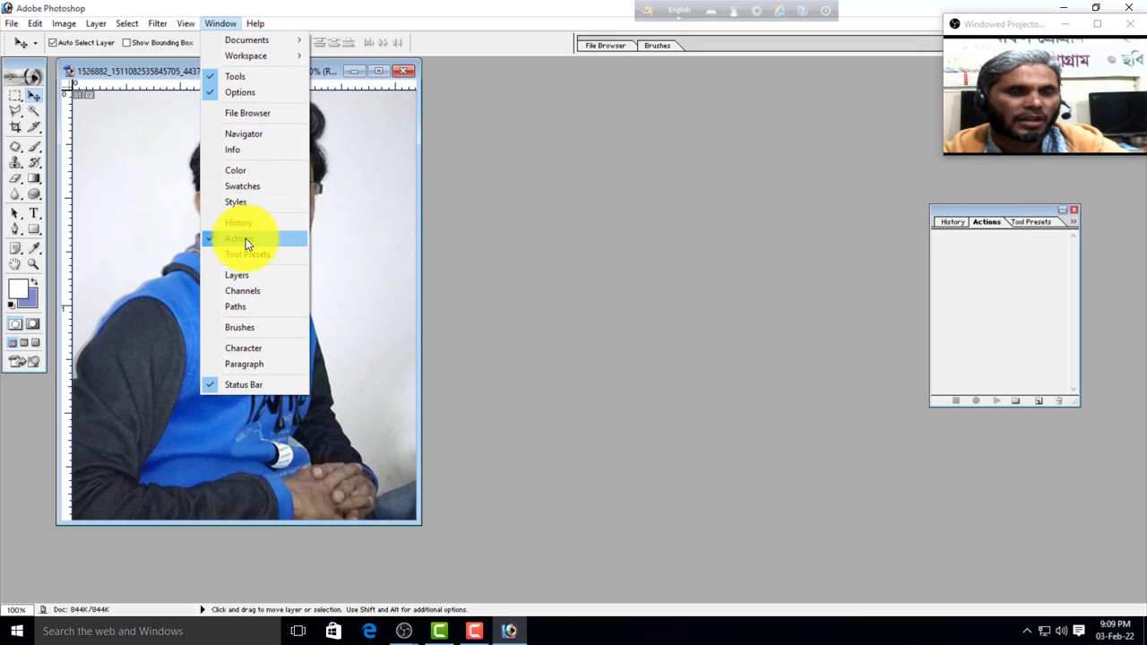
click(777, 259)
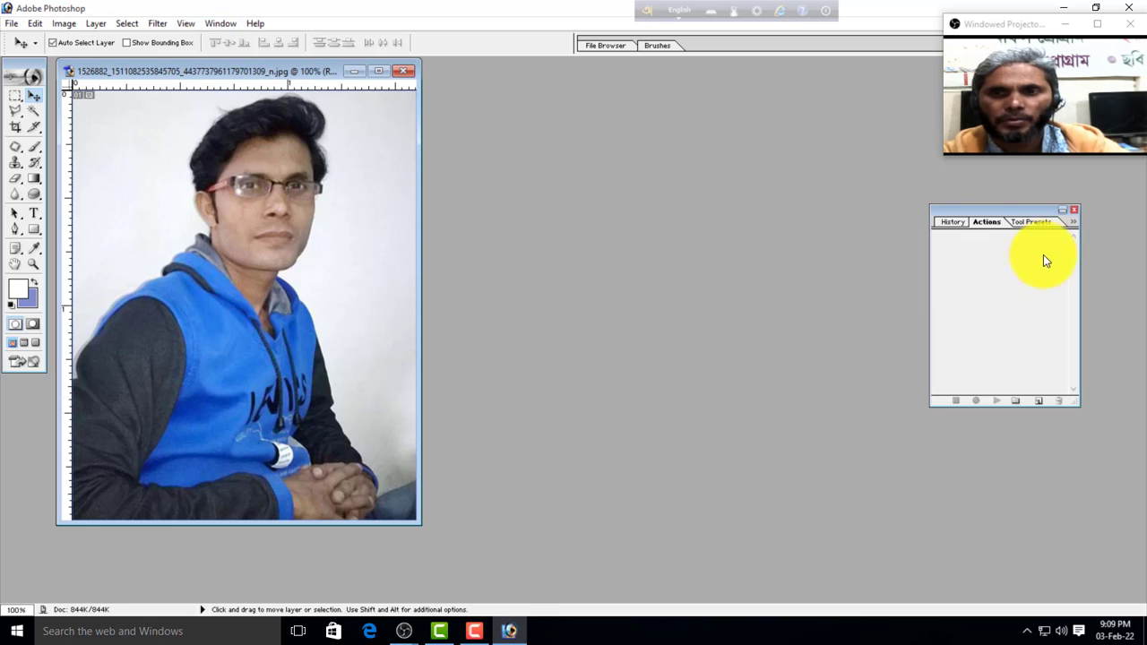
click(986, 223)
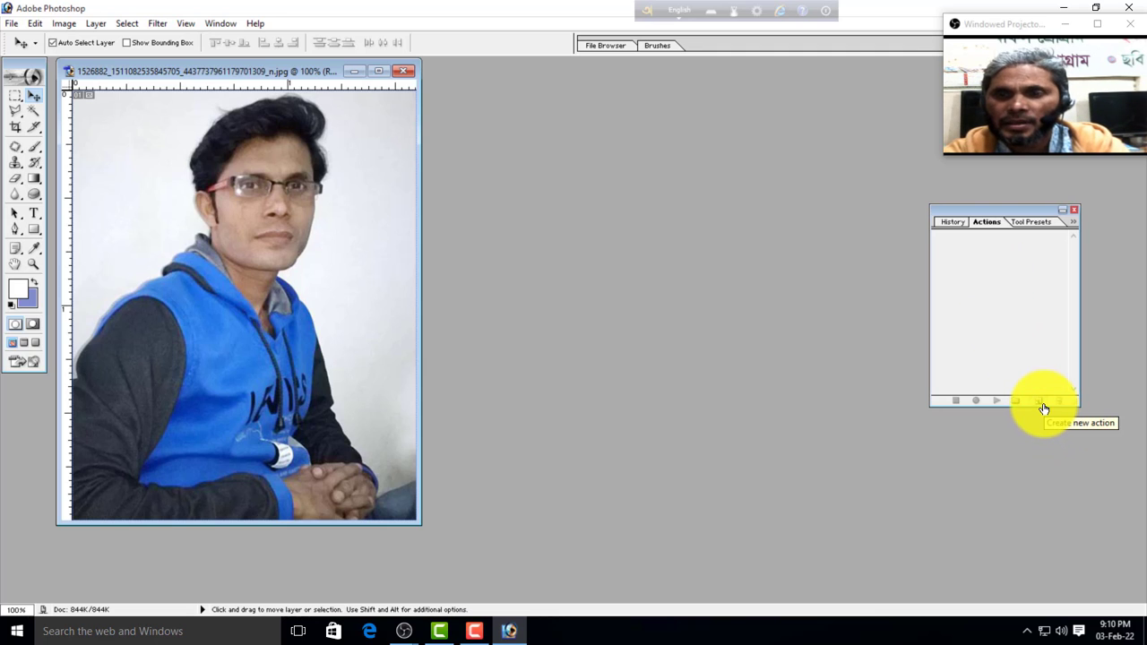
Start a new action and name it "20 Co py Passport"
click(1074, 223)
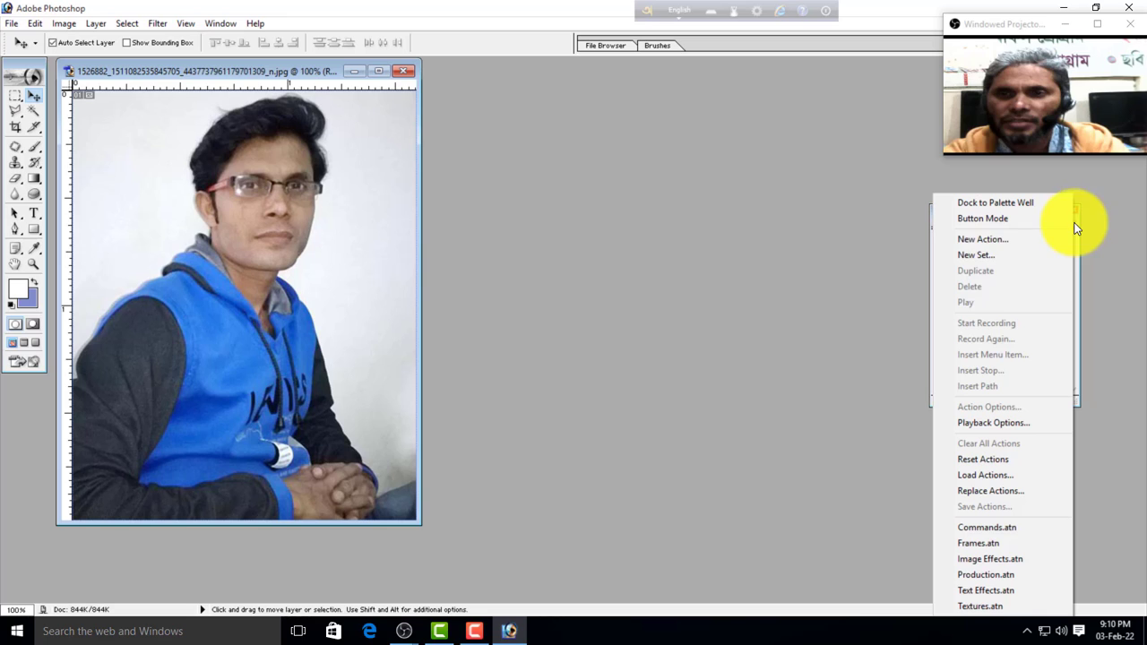
click(976, 242)
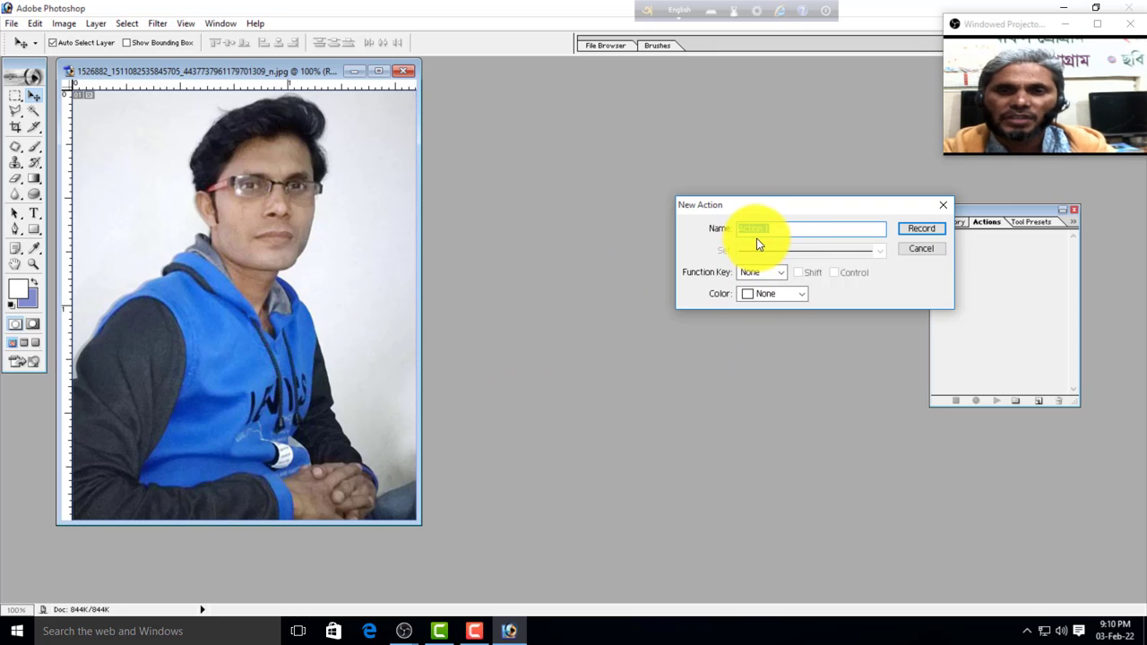
click(781, 228)
drag(781, 227, 708, 233)
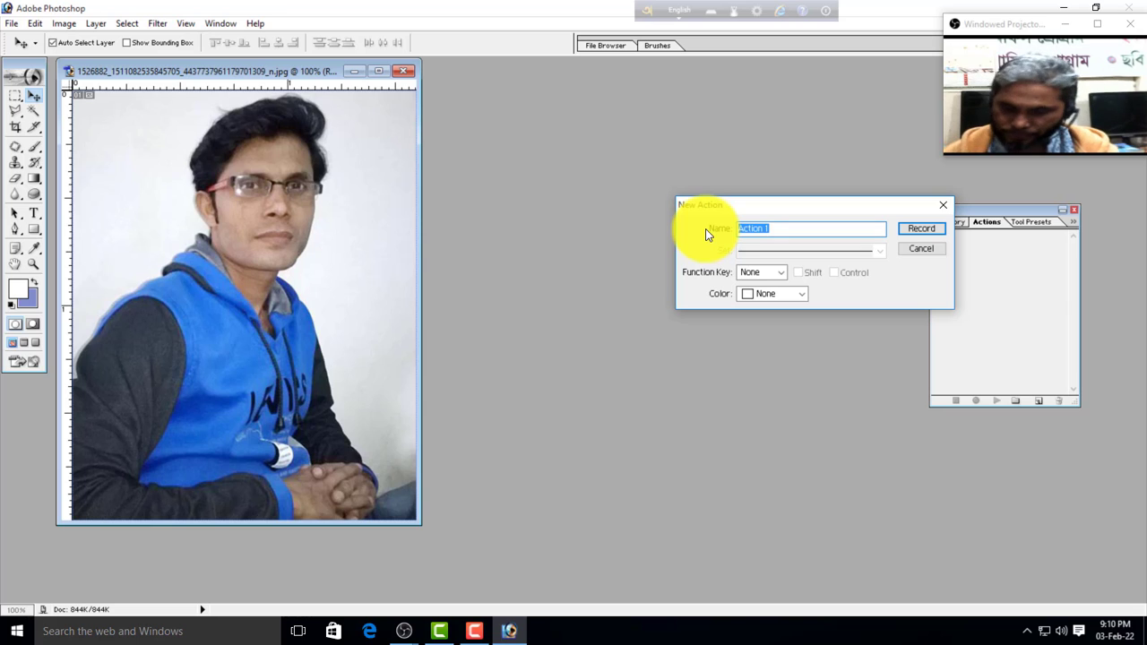
text(20 Co py Passport)
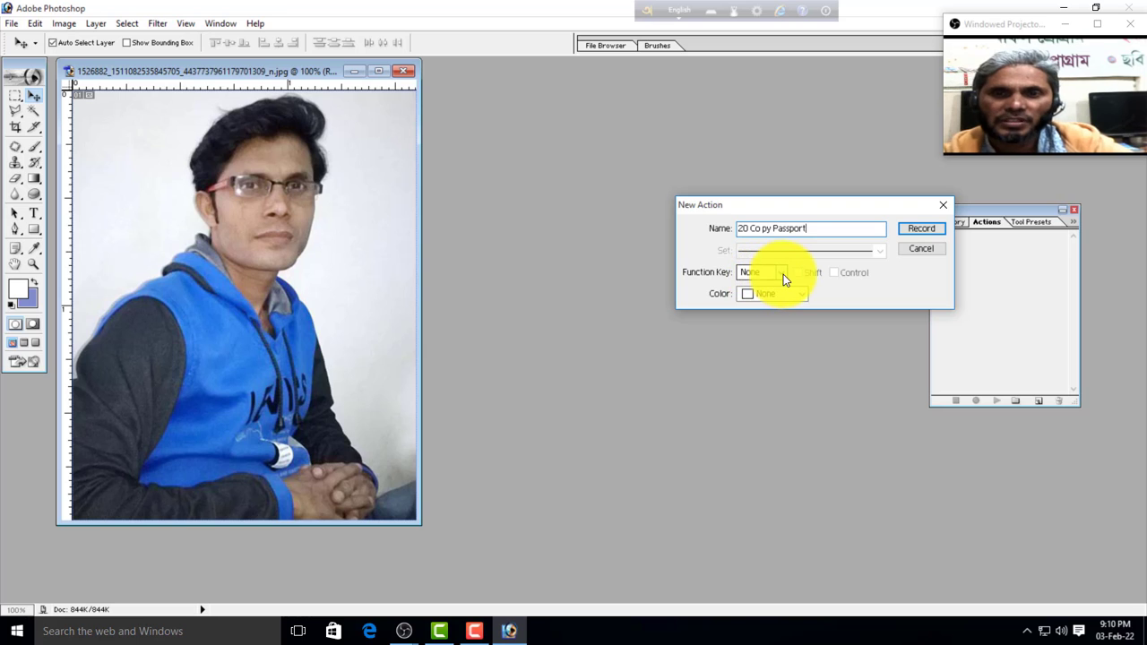
Assign function key F3 with the Shift and Control modifiers to the new action
click(781, 272)
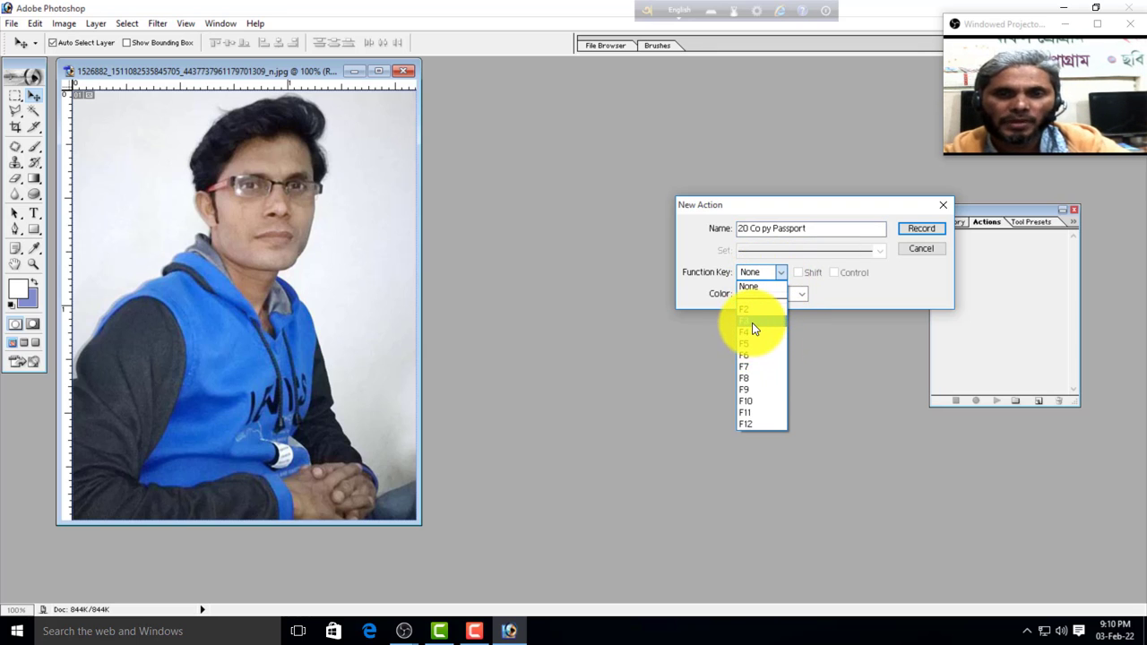
click(753, 324)
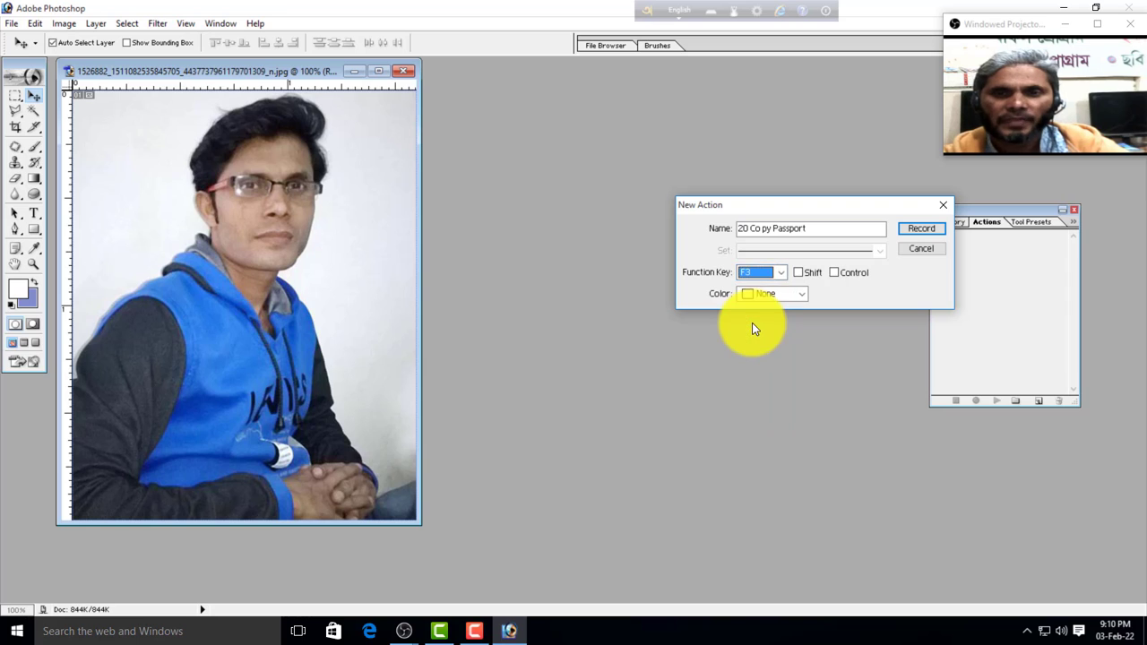
click(798, 273)
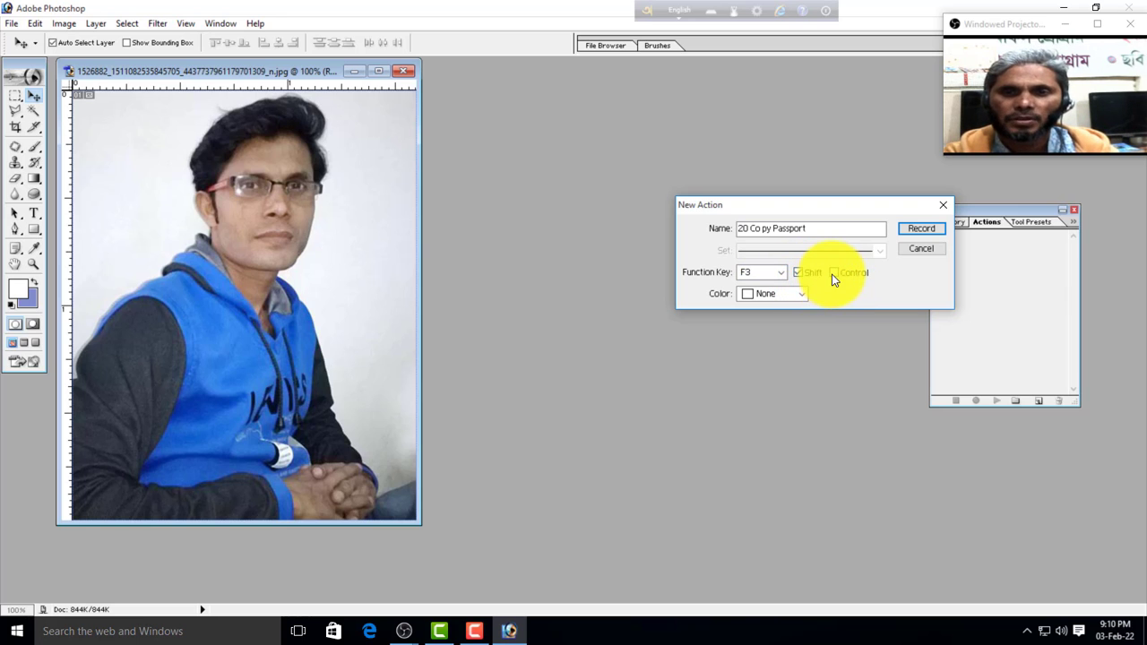
click(834, 273)
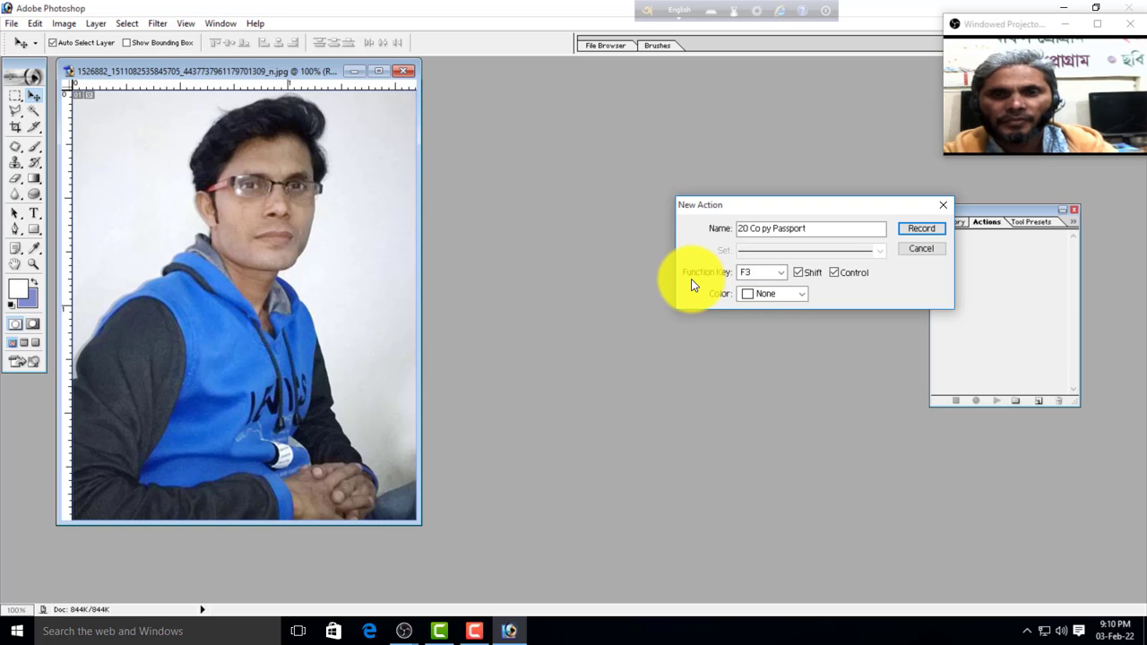
click(806, 278)
click(850, 275)
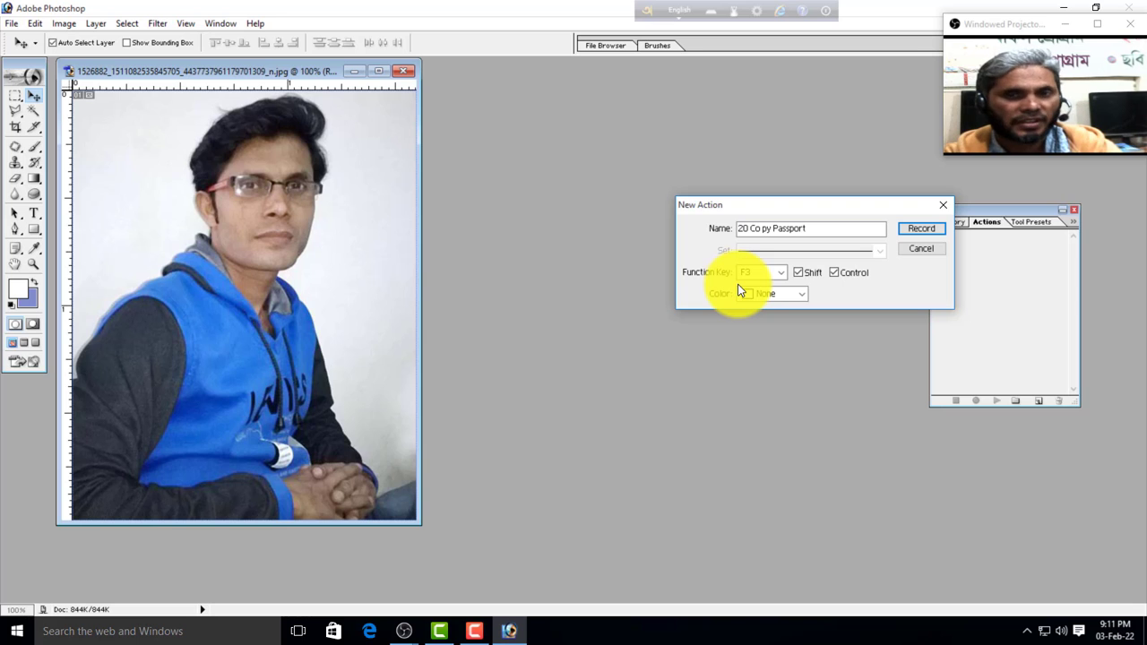
Set the action's color to Yellow and start recording it
click(802, 298)
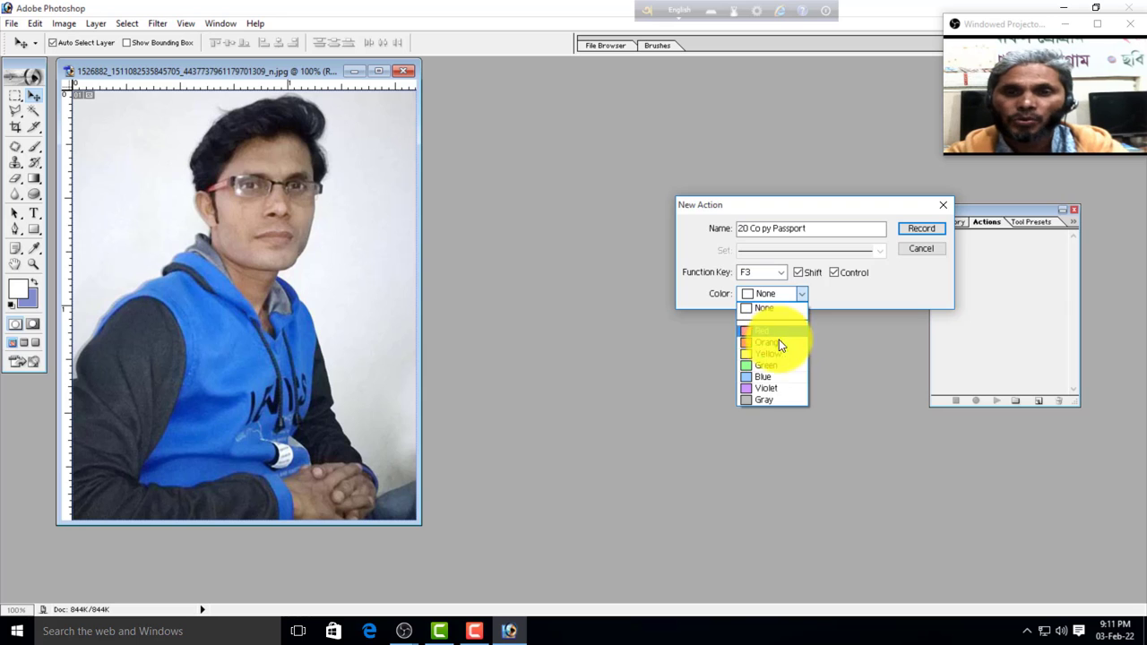
click(761, 354)
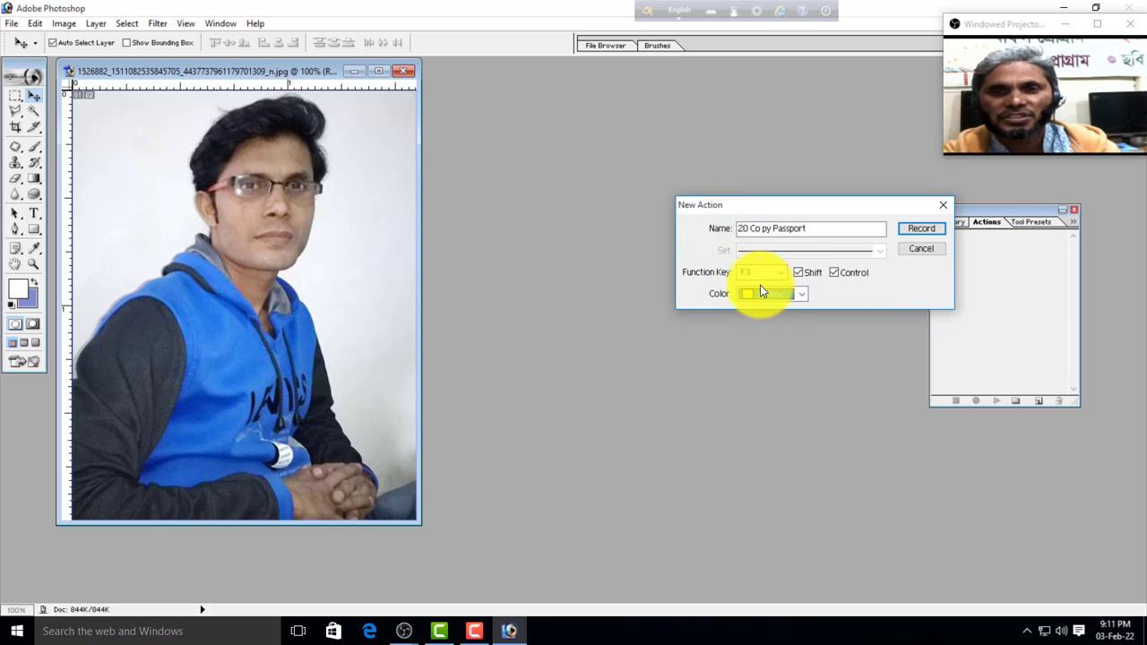
click(922, 231)
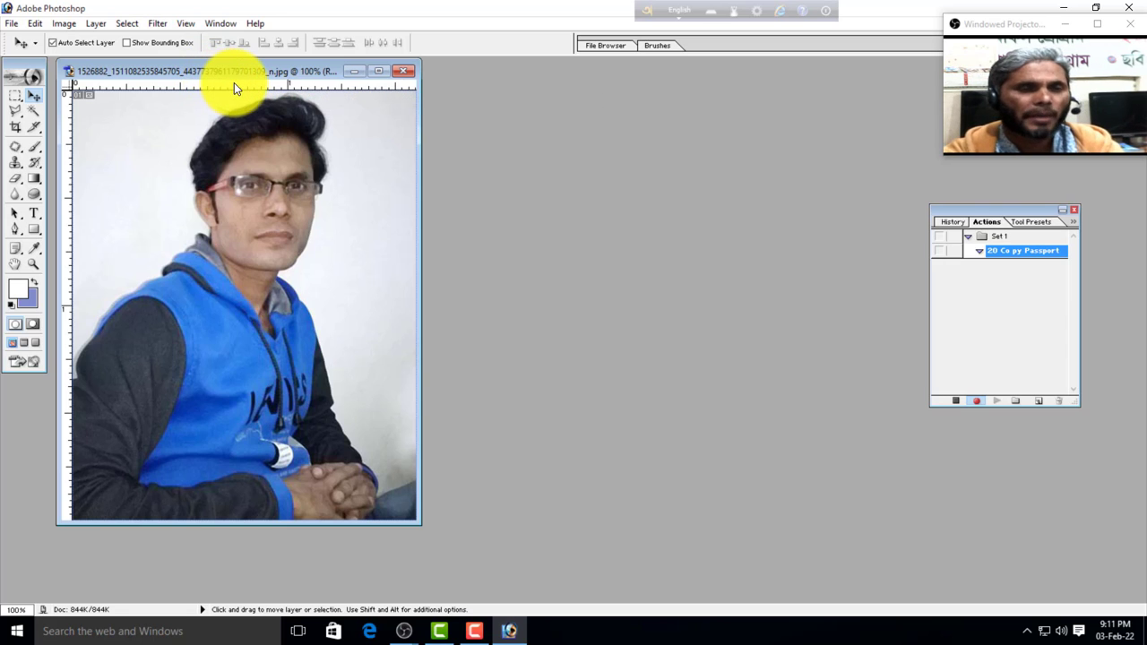
Check the portrait photo's pixel dimensions, document size and resolution
click(57, 27)
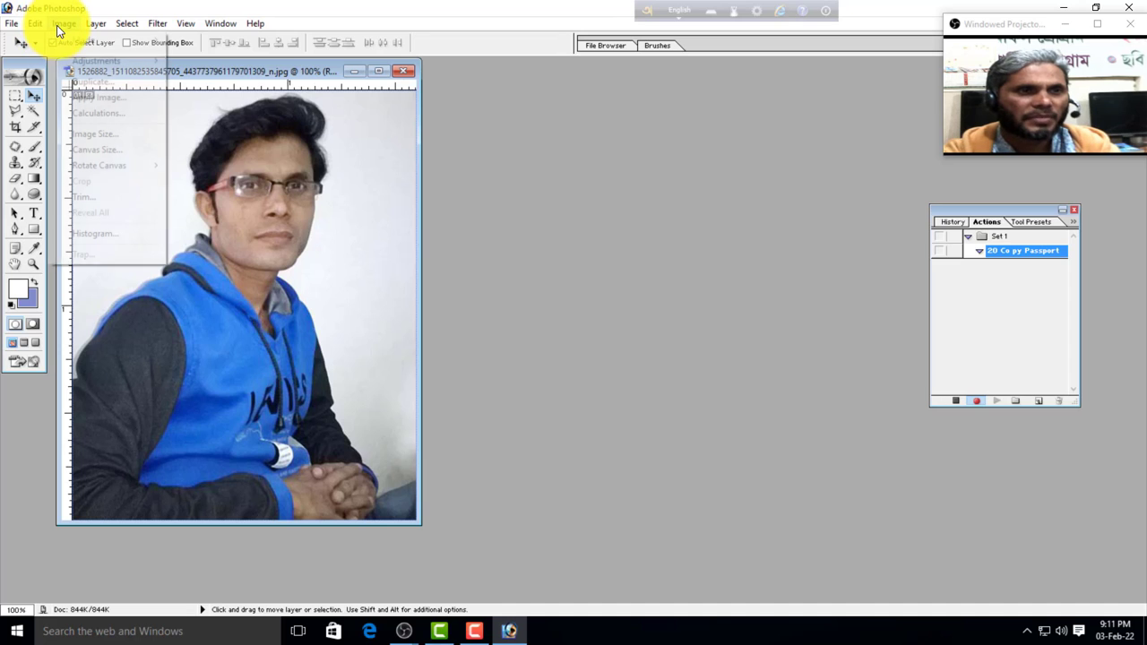
click(95, 134)
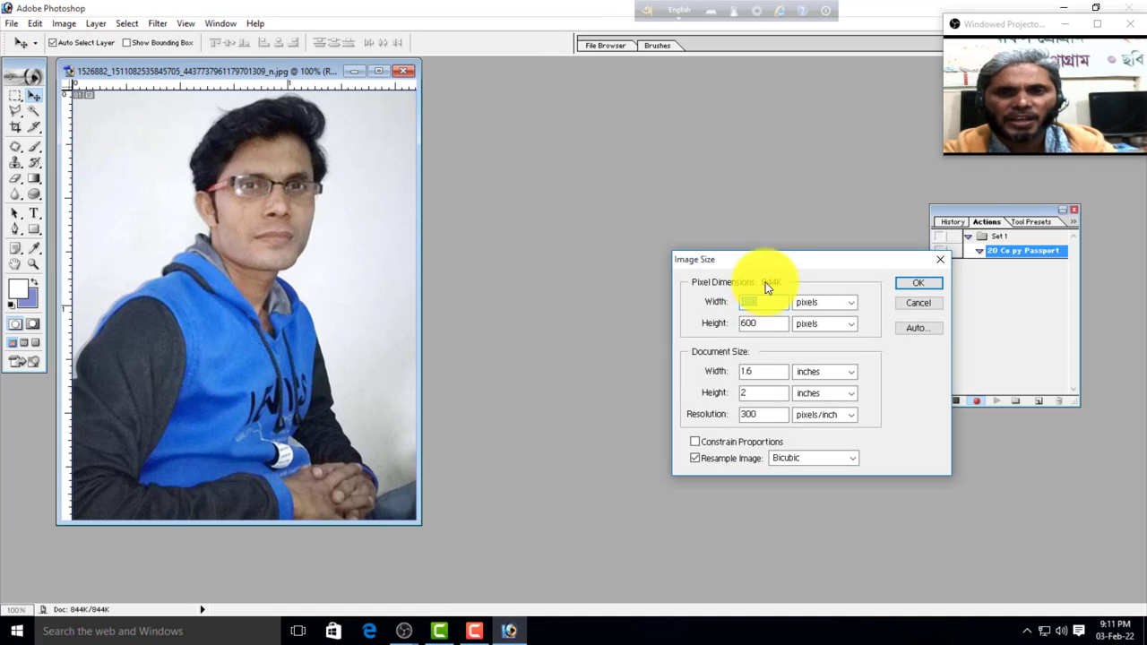
drag(742, 259, 622, 205)
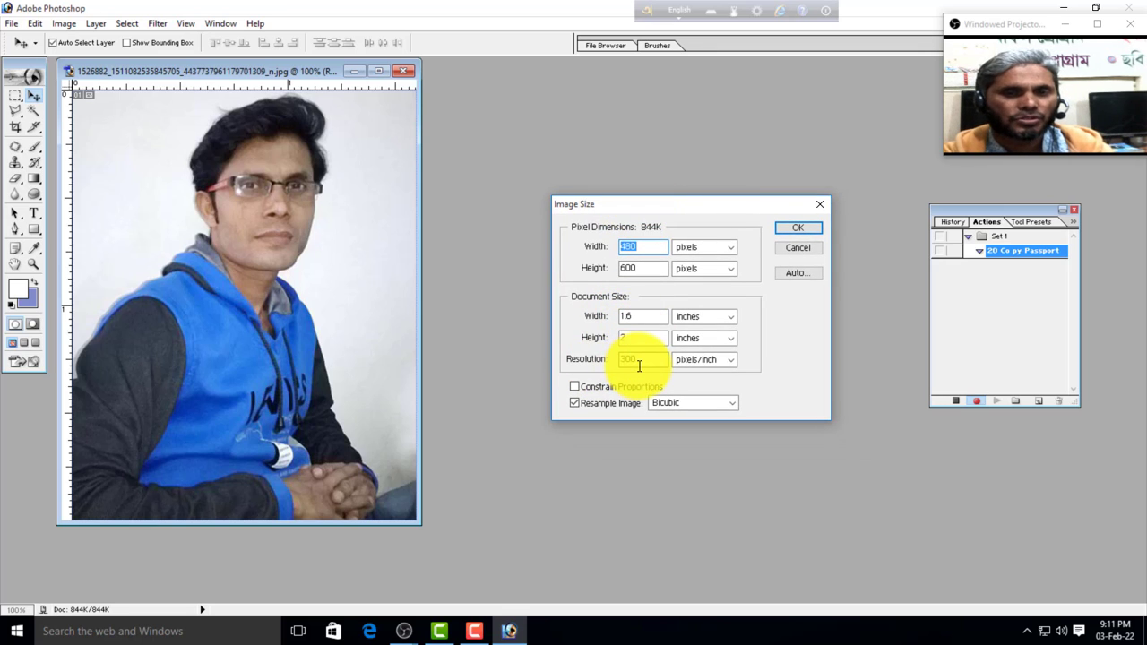
click(792, 232)
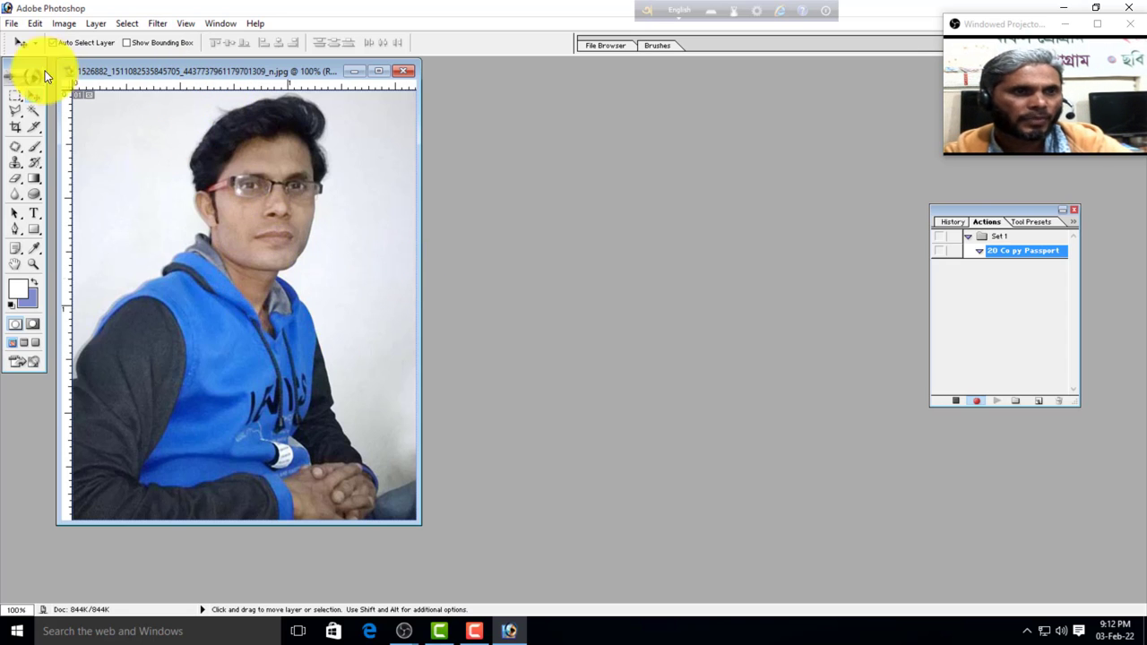
Create a white A4 document in RGB Color at 300 pixels/inch and place its window beside the photo
click(12, 23)
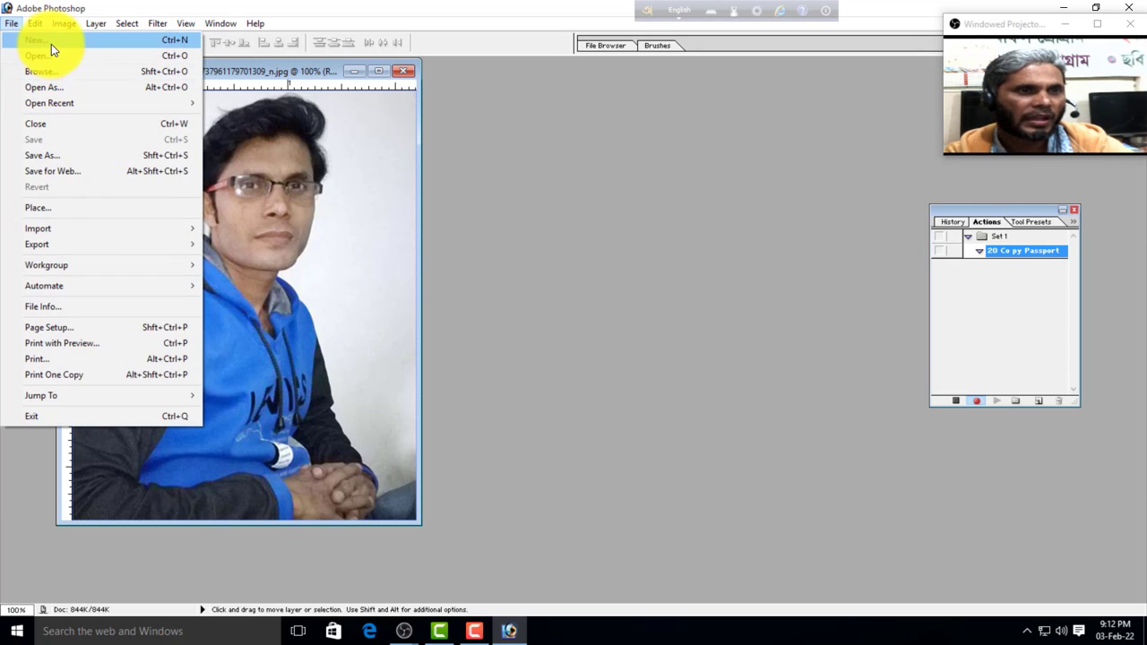
click(51, 44)
click(730, 263)
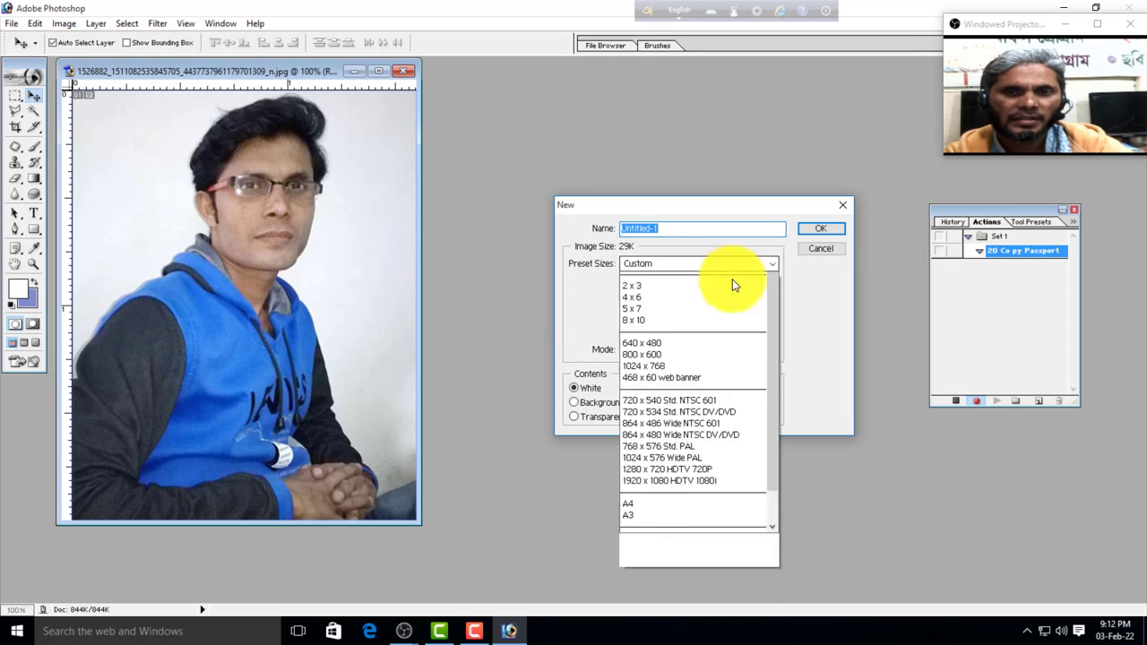
click(660, 590)
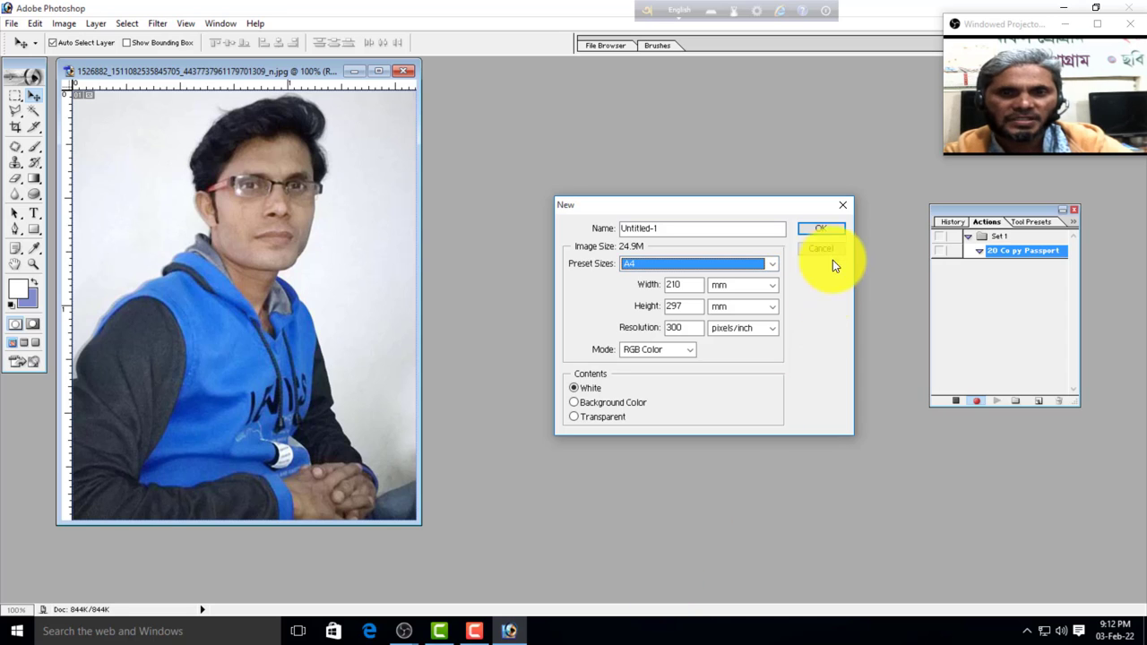
click(821, 231)
drag(230, 81, 667, 98)
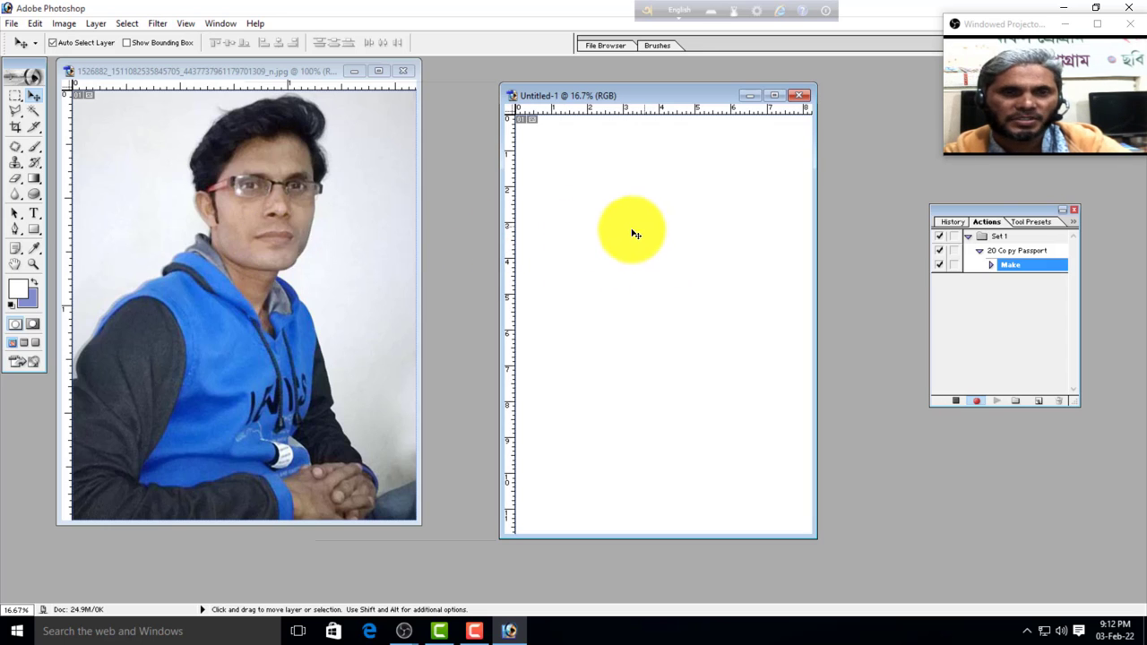
Copy the entire portrait photo into the blank A4 document and position it in the page's upper-left corner
click(285, 251)
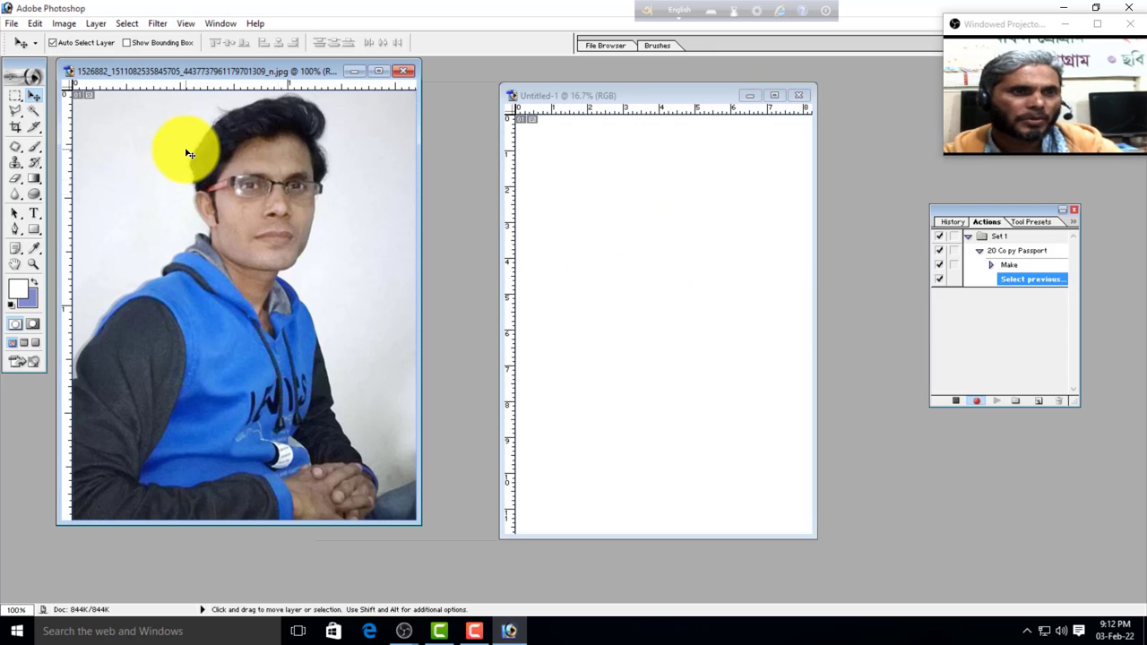
key(ctrl+a)
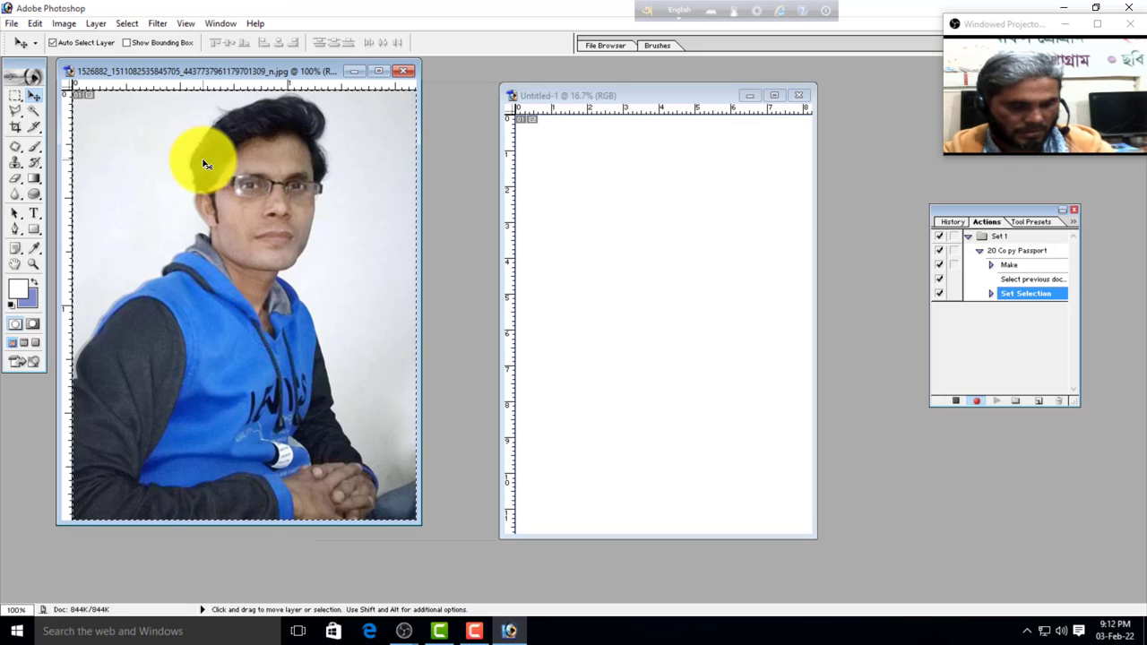
key(ctrl+c)
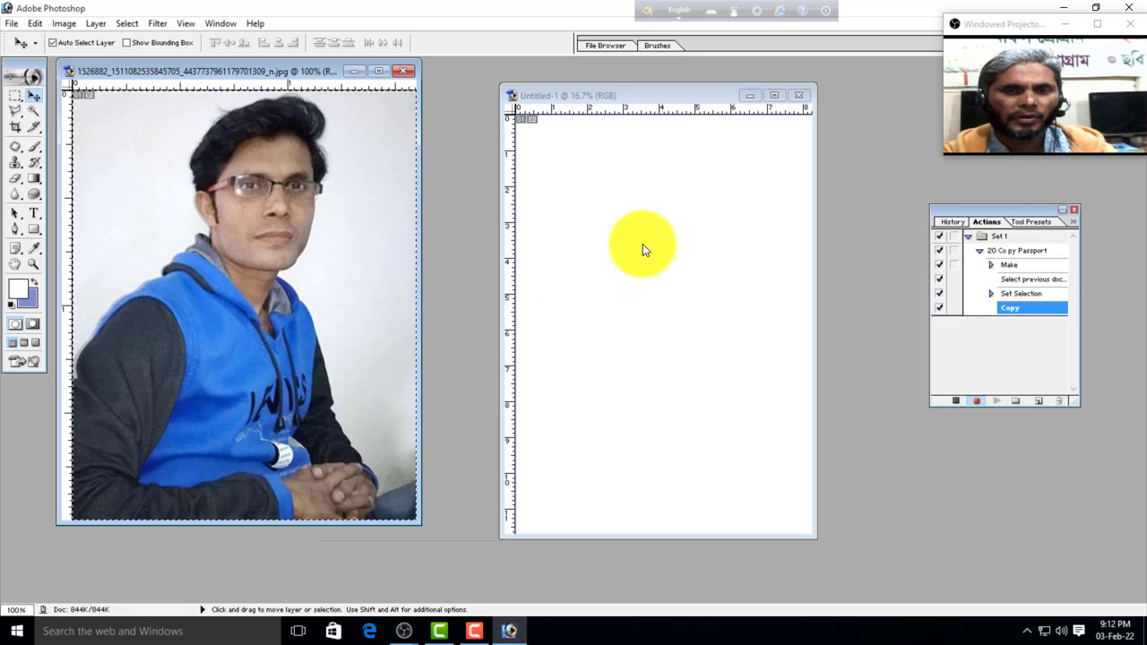
click(643, 248)
key(ctrl+v)
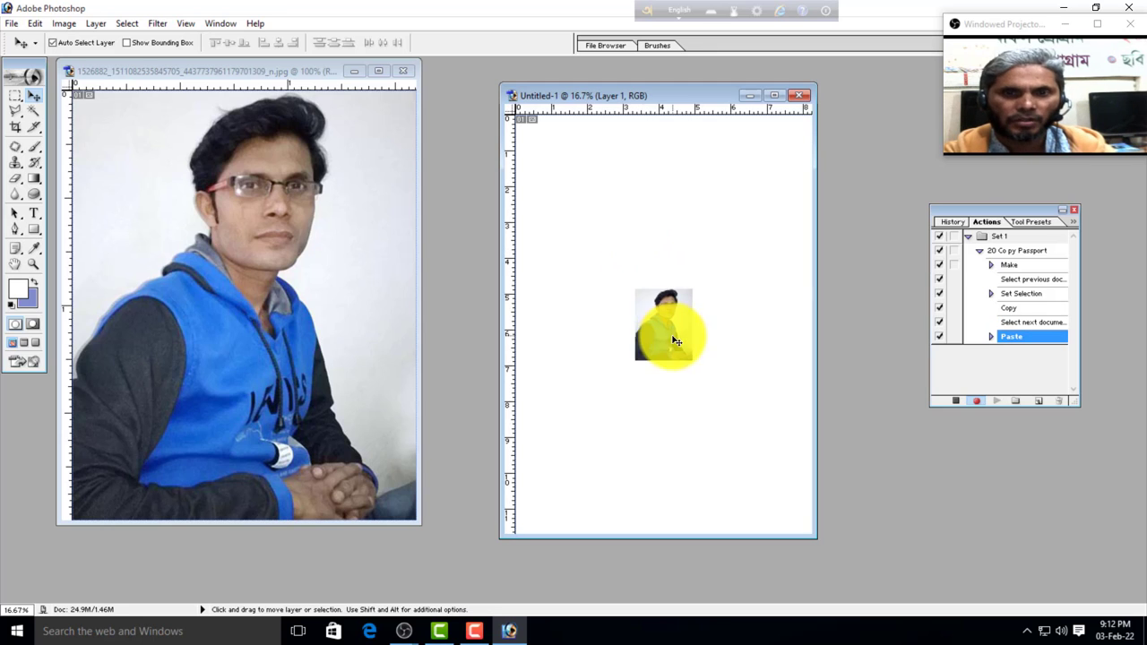
drag(680, 324, 565, 172)
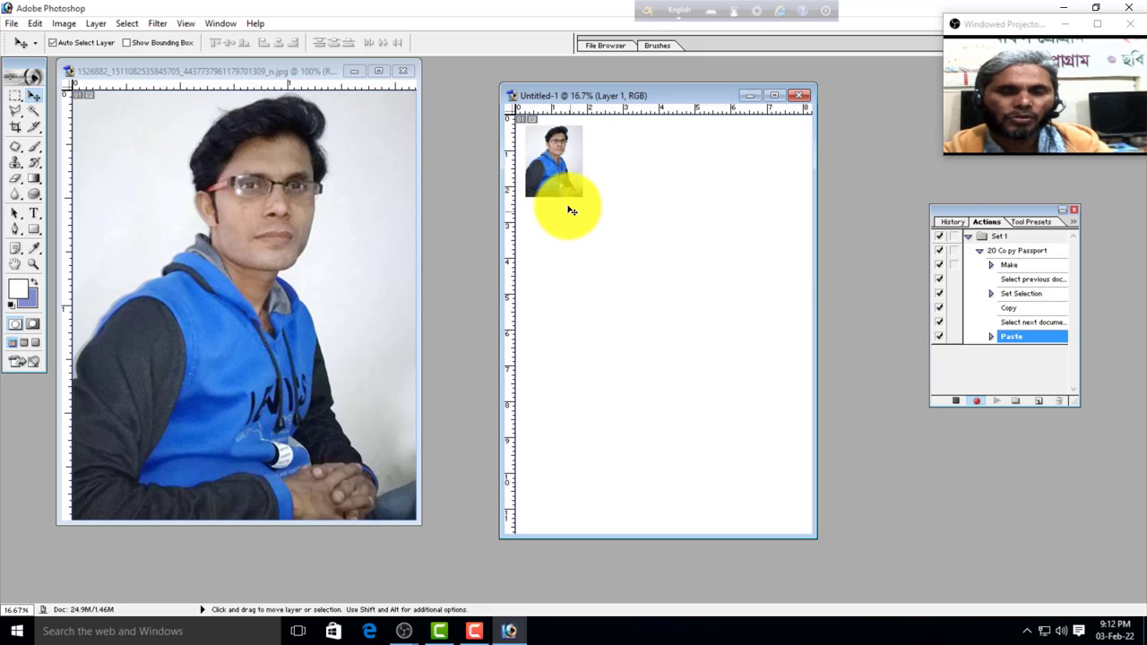
Duplicate the pasted photo into two rows of four at the top of the page, merging the layers after each duplication
drag(564, 187, 627, 189)
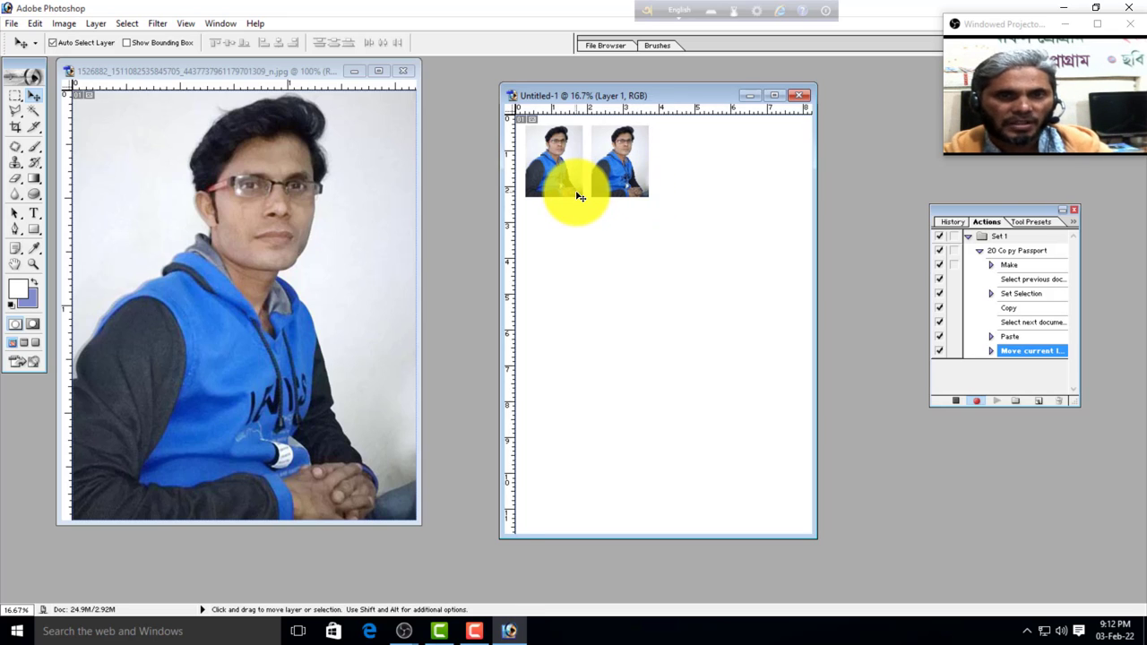
key(ctrl+e)
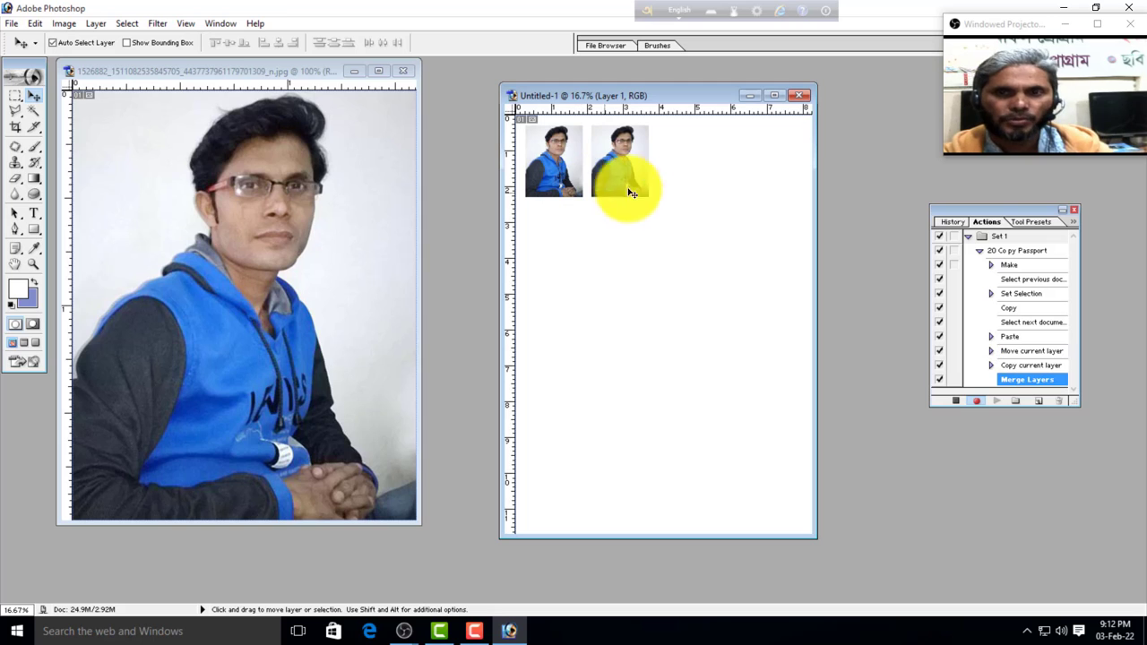
drag(628, 187, 761, 203)
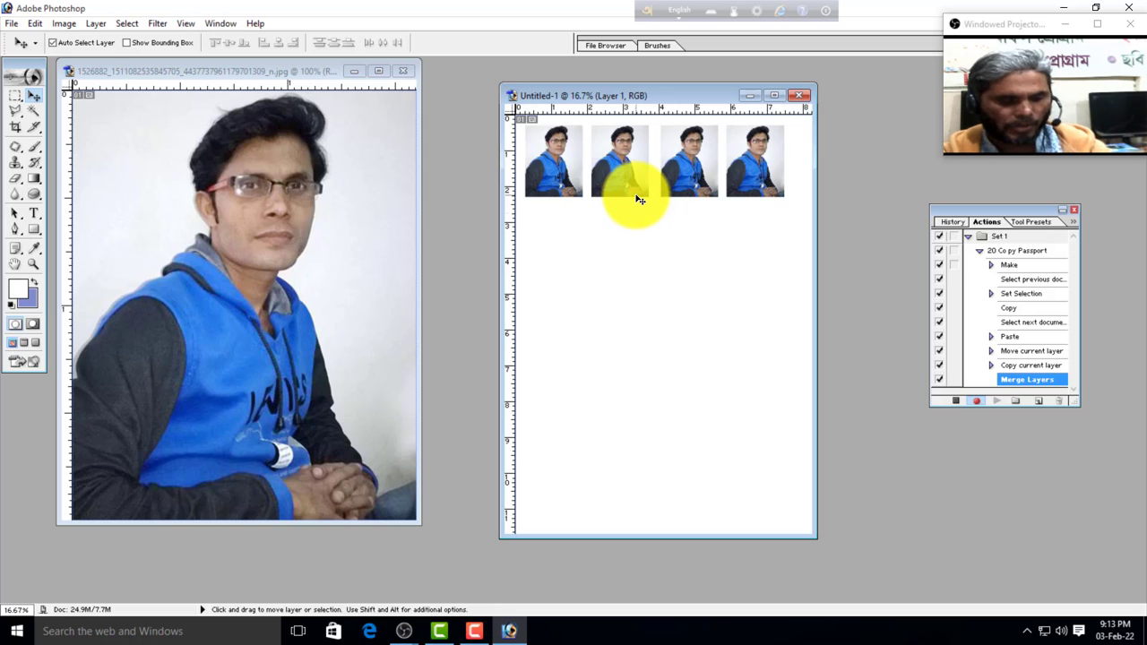
key(ctrl+e)
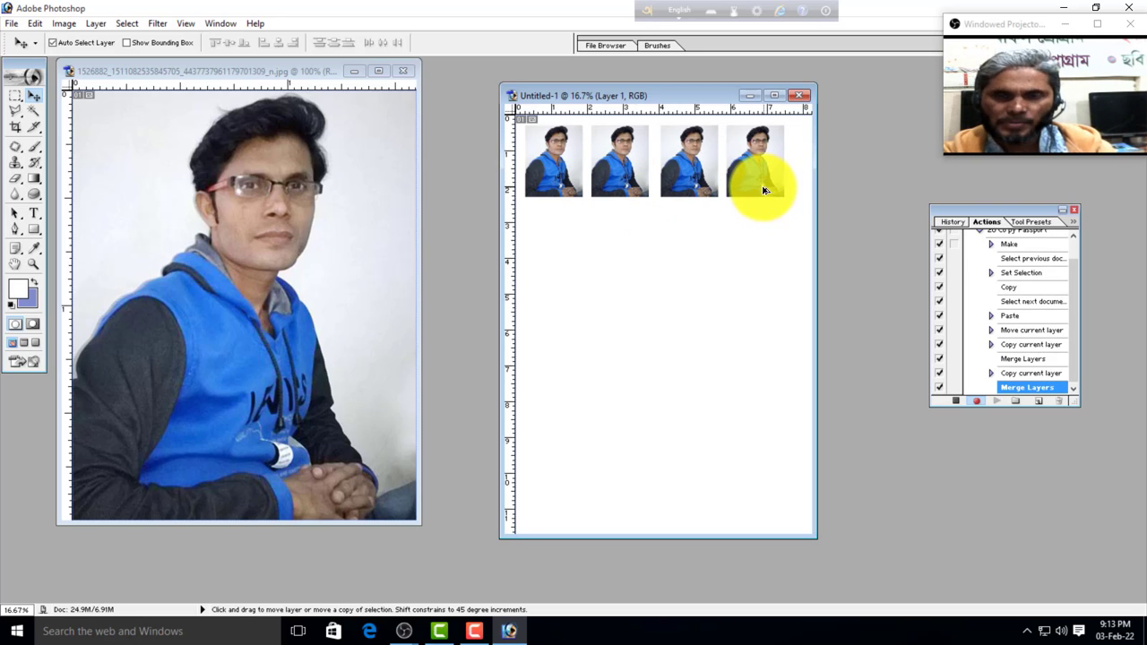
drag(764, 190, 765, 268)
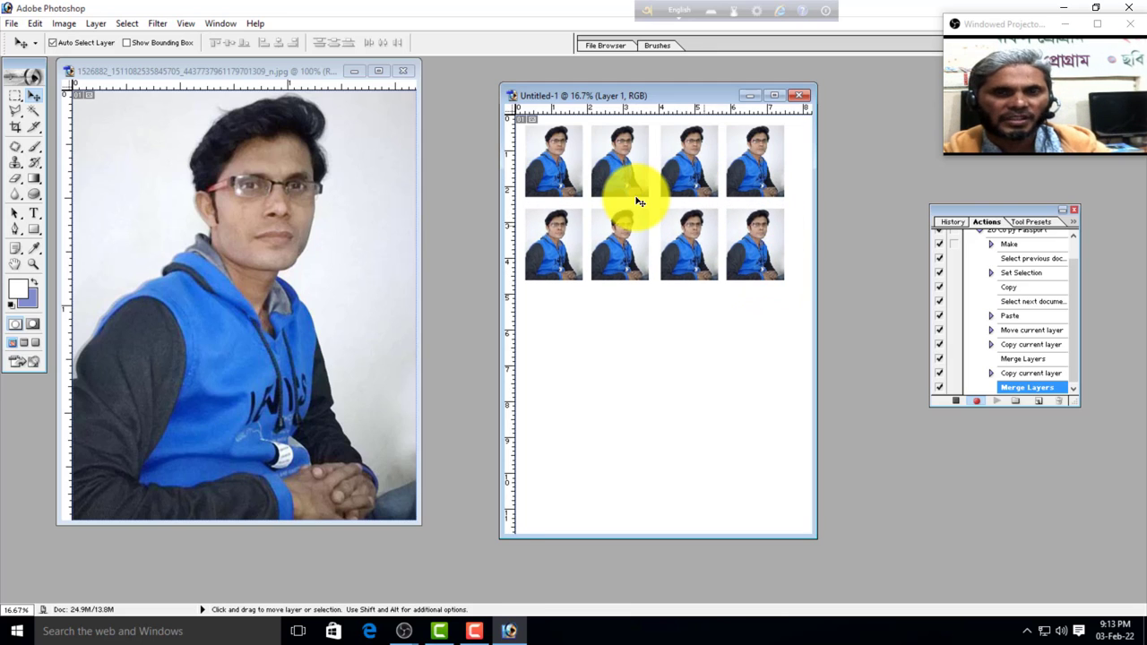
key(ctrl+e)
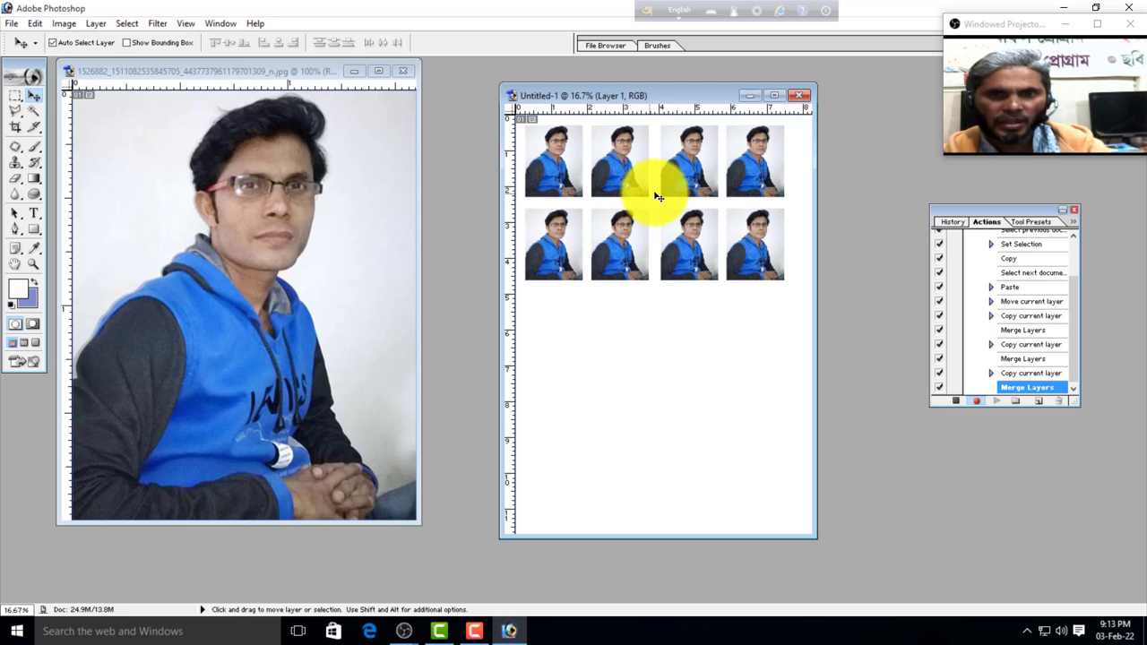
Duplicate the two photo rows below themselves, and fill a fifth row with four merged copies of a freshly pasted photo
drag(764, 276, 771, 436)
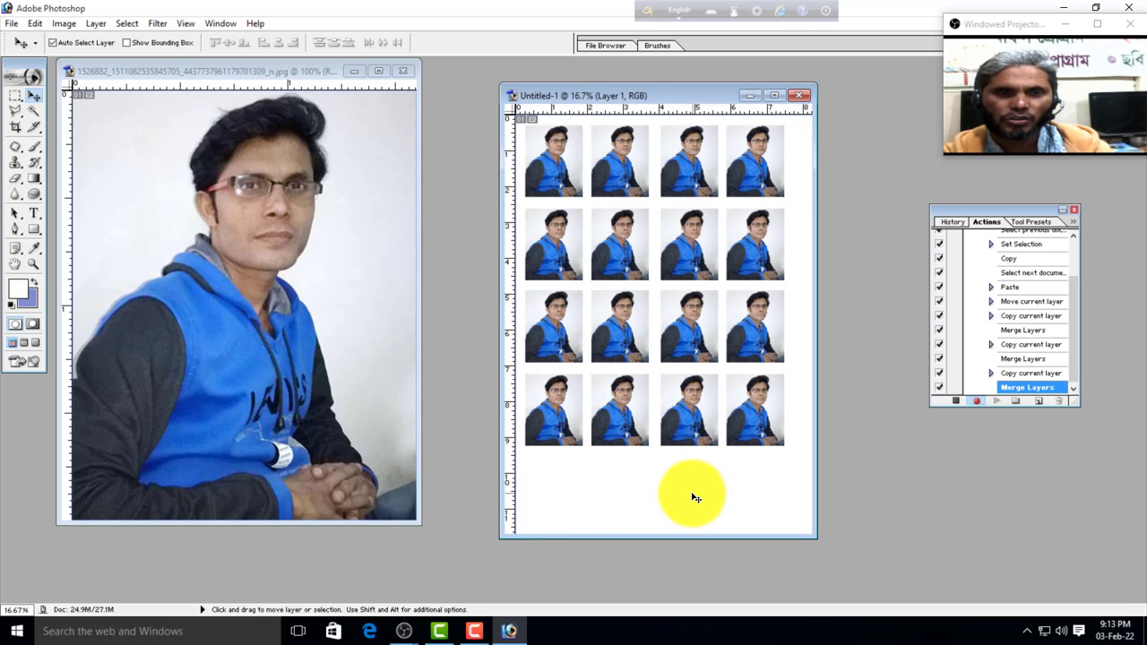
key(ctrl+v)
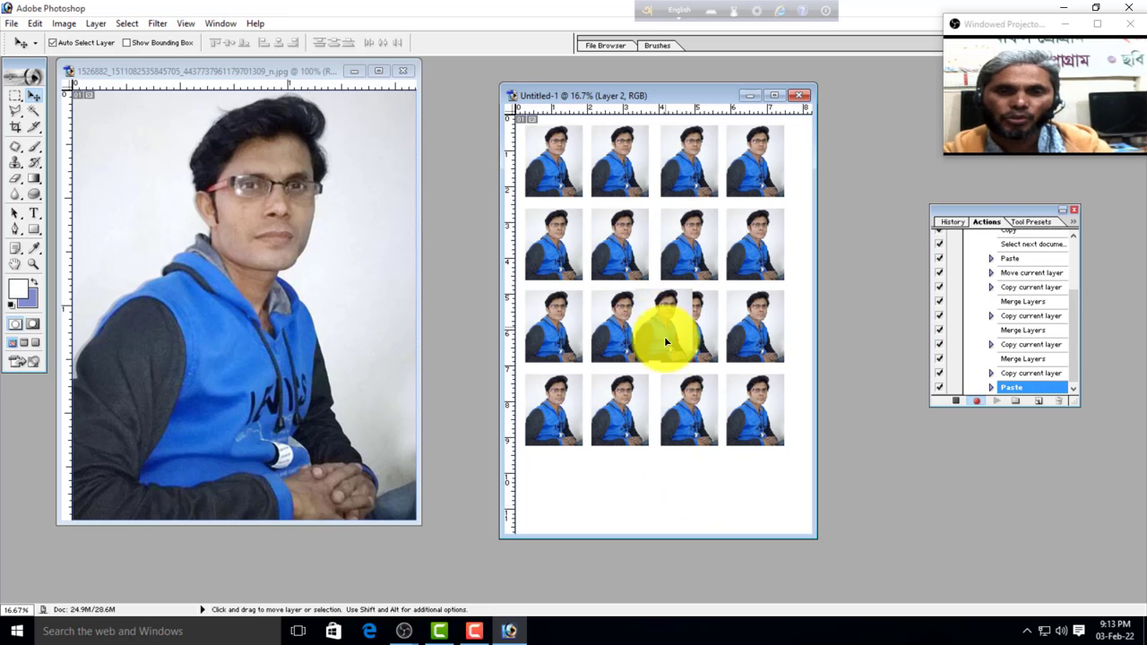
drag(664, 336, 556, 495)
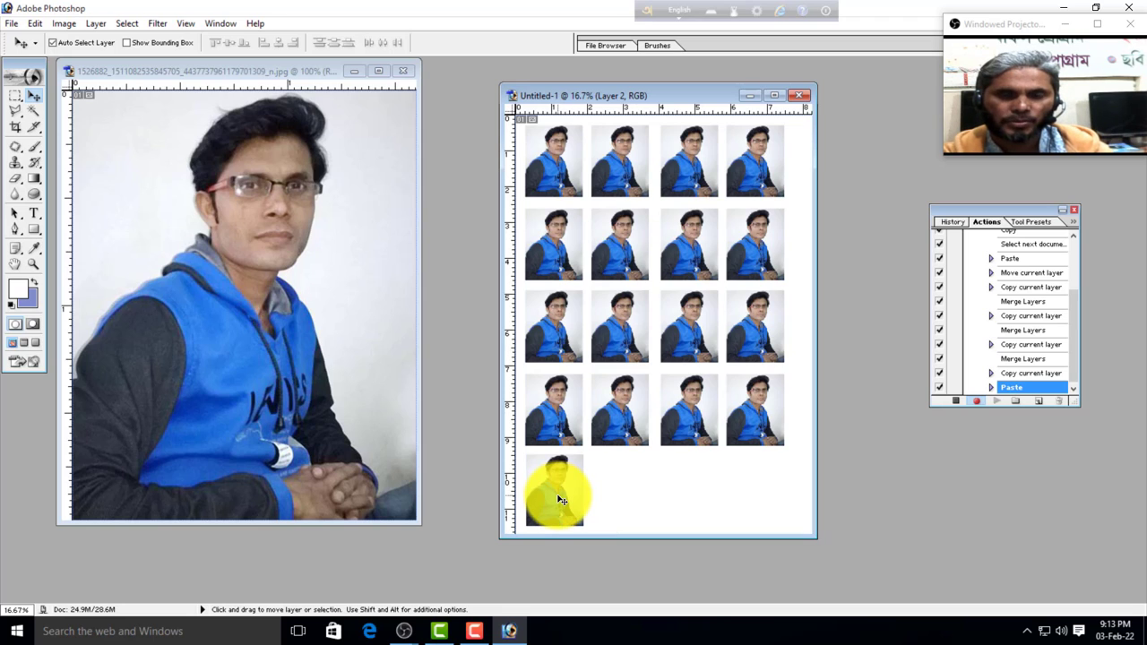
drag(557, 499, 763, 507)
key(ctrl+e)
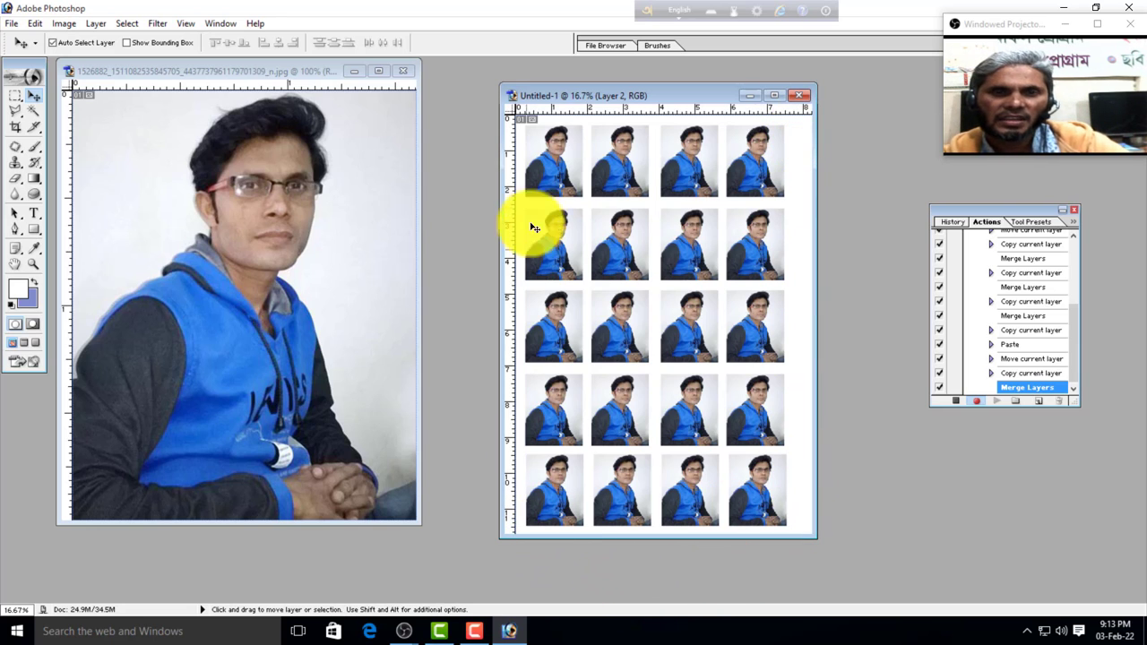
Trim the white margins around the 20-photo layout and stop the action recording
click(65, 24)
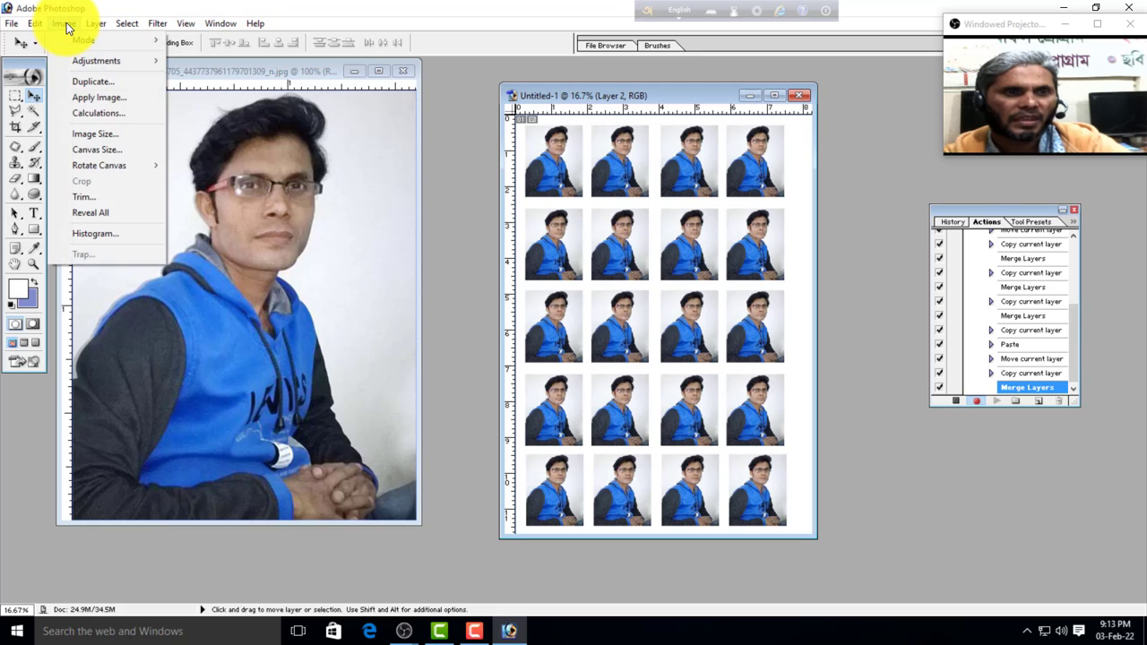
click(104, 199)
click(437, 395)
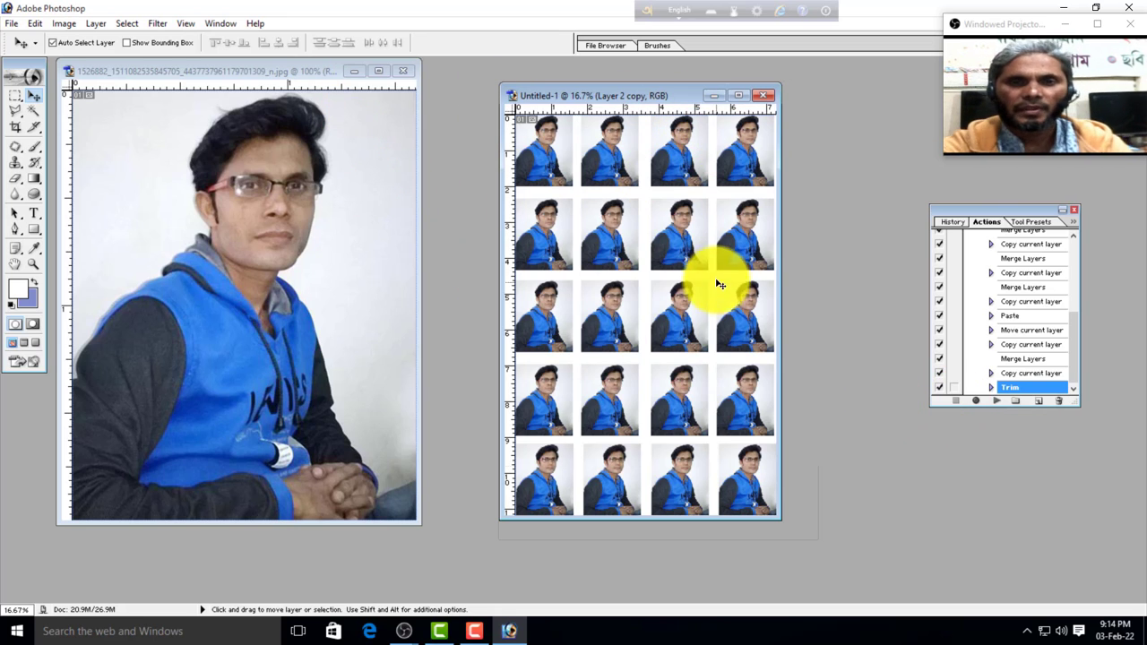
Close the trimmed 20-photo document without saving it
click(766, 103)
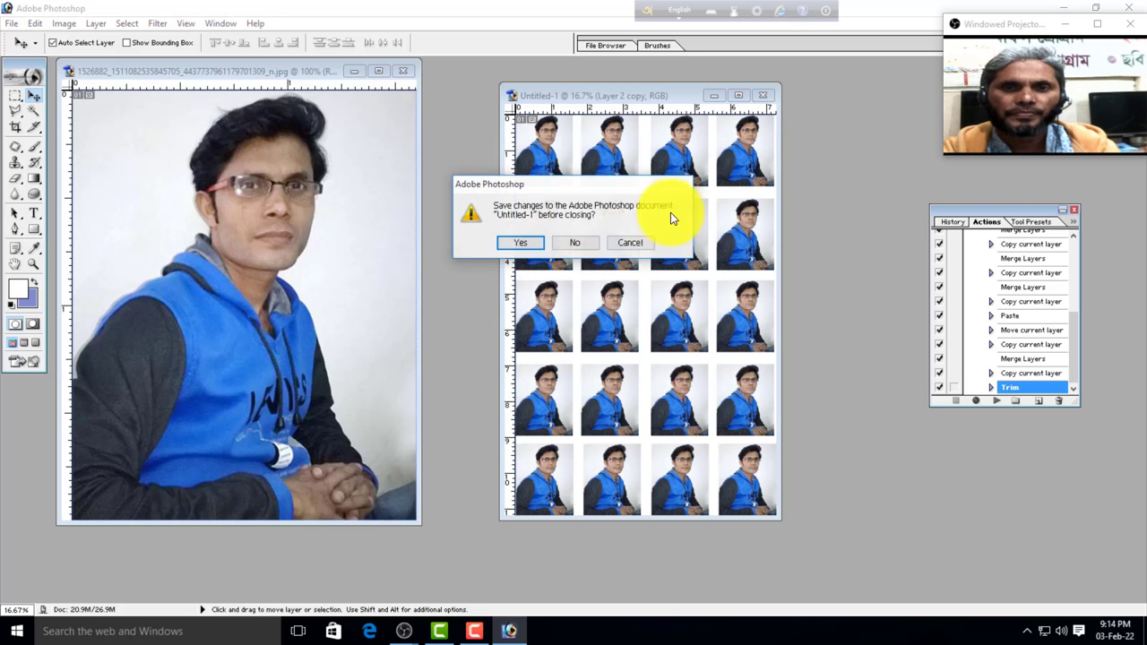
click(584, 244)
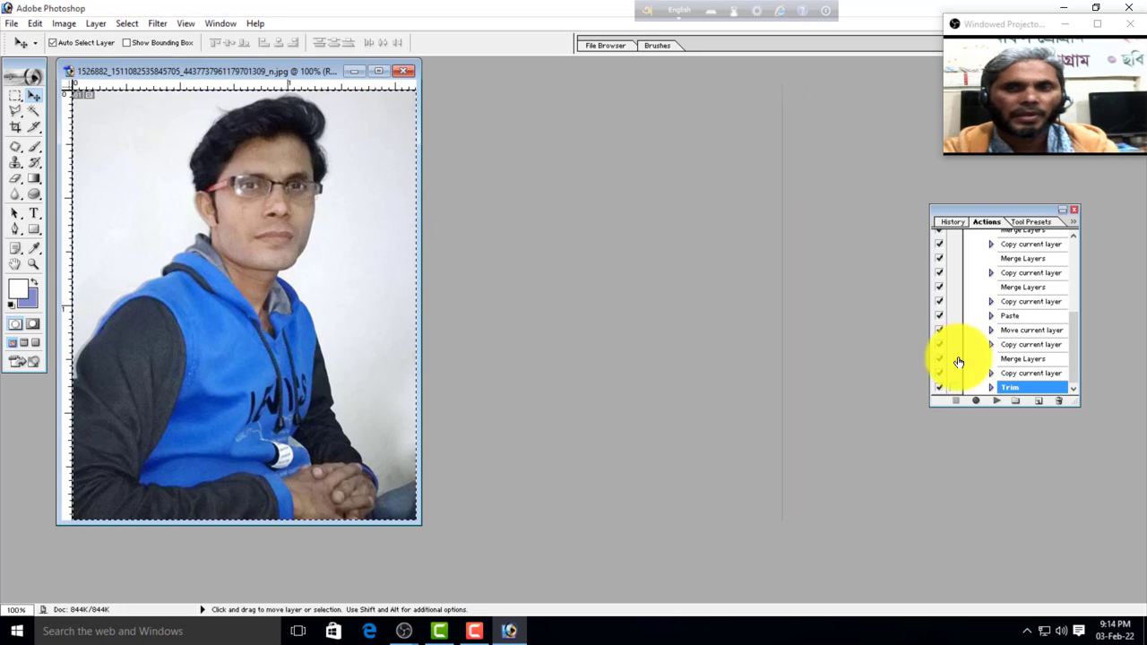
Enable dialog display for the 20 Copy Passport action, including Make and Trim, and close the portrait photo
scroll(1069, 313, up, 10)
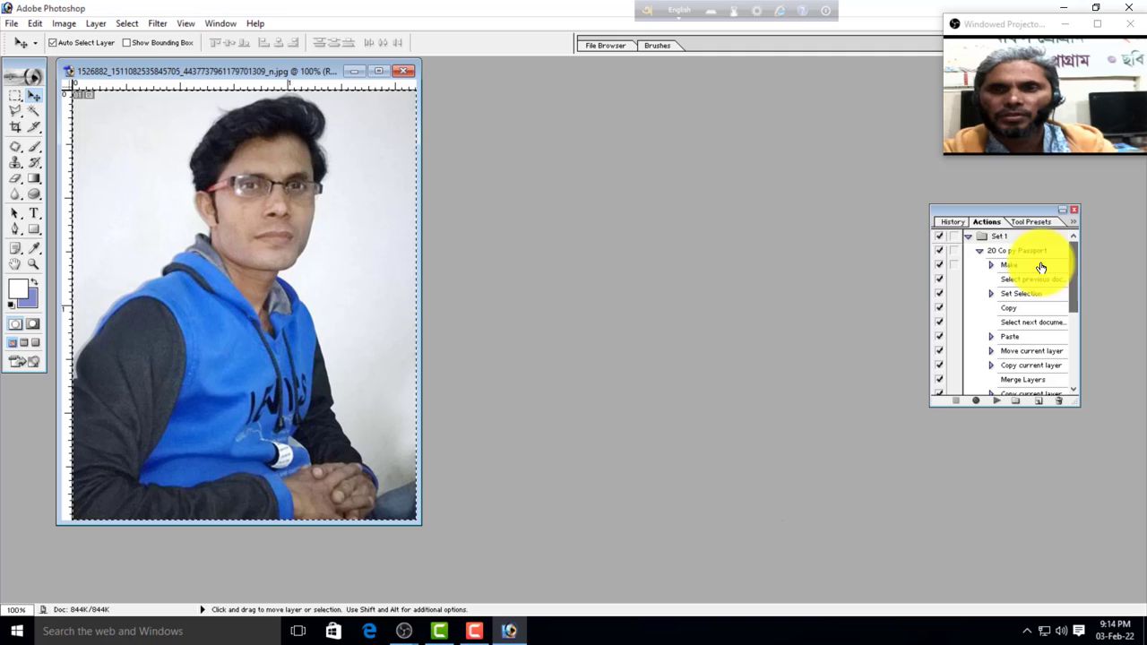
click(954, 250)
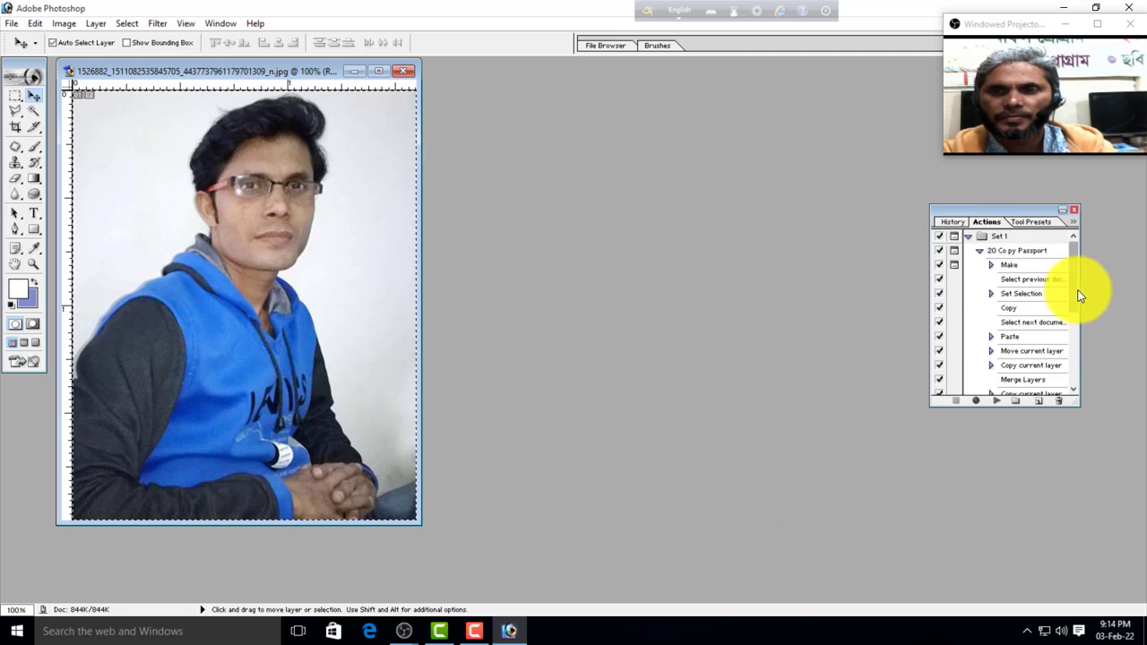
scroll(1074, 340, down, 10)
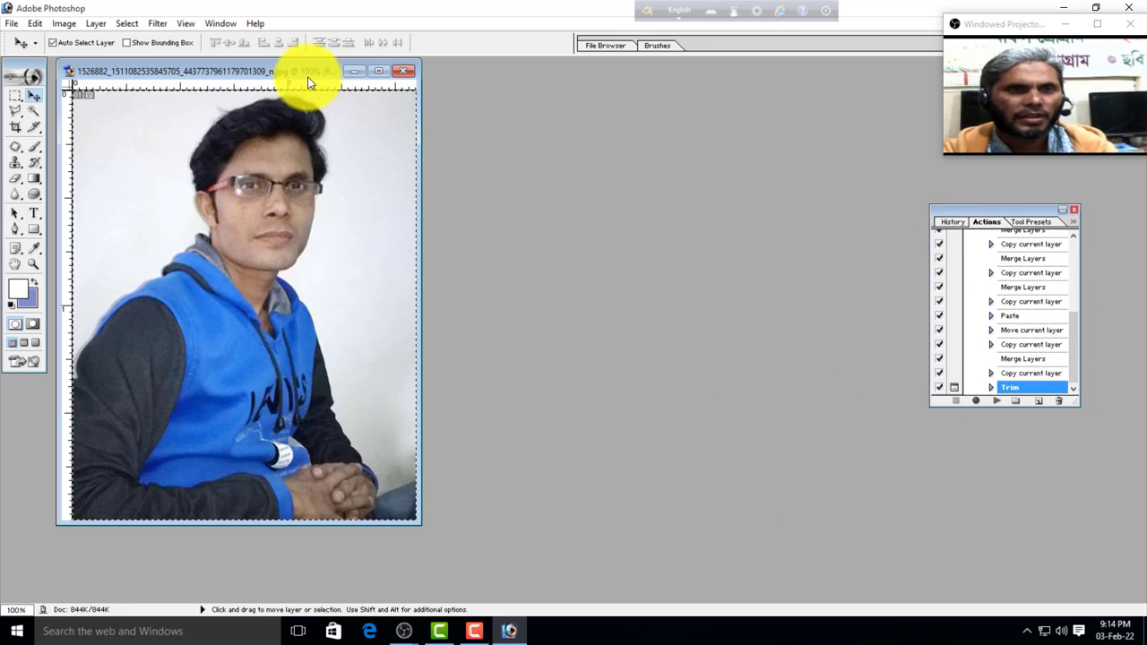
click(404, 71)
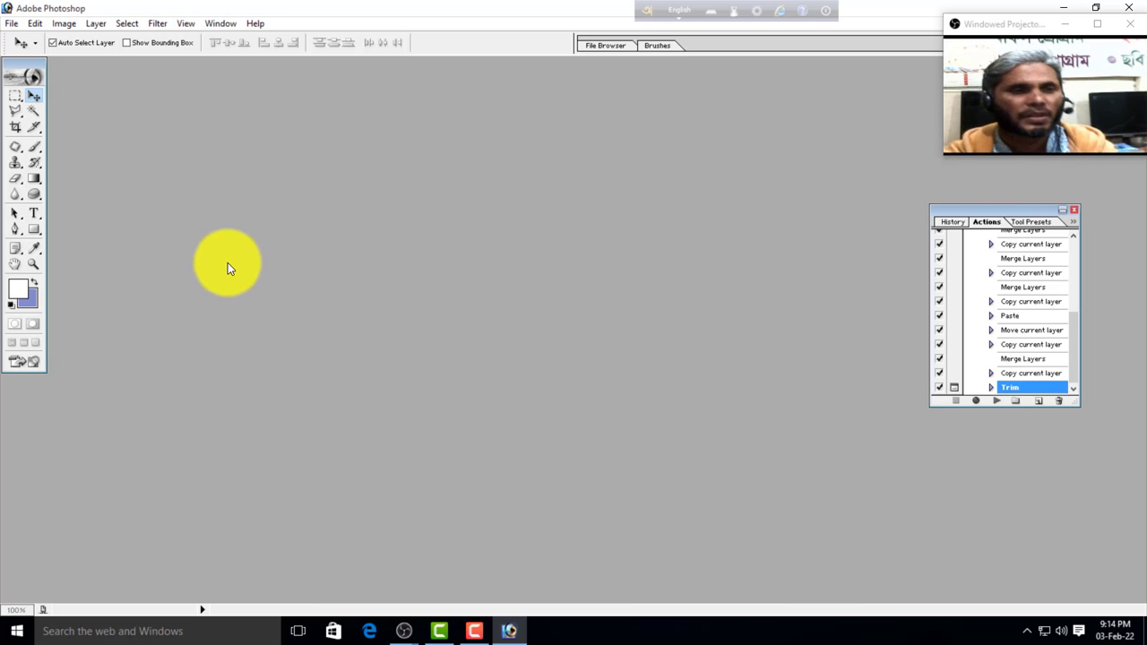
Open the blue-background portrait of the man in a suit from the Desktop
click(10, 24)
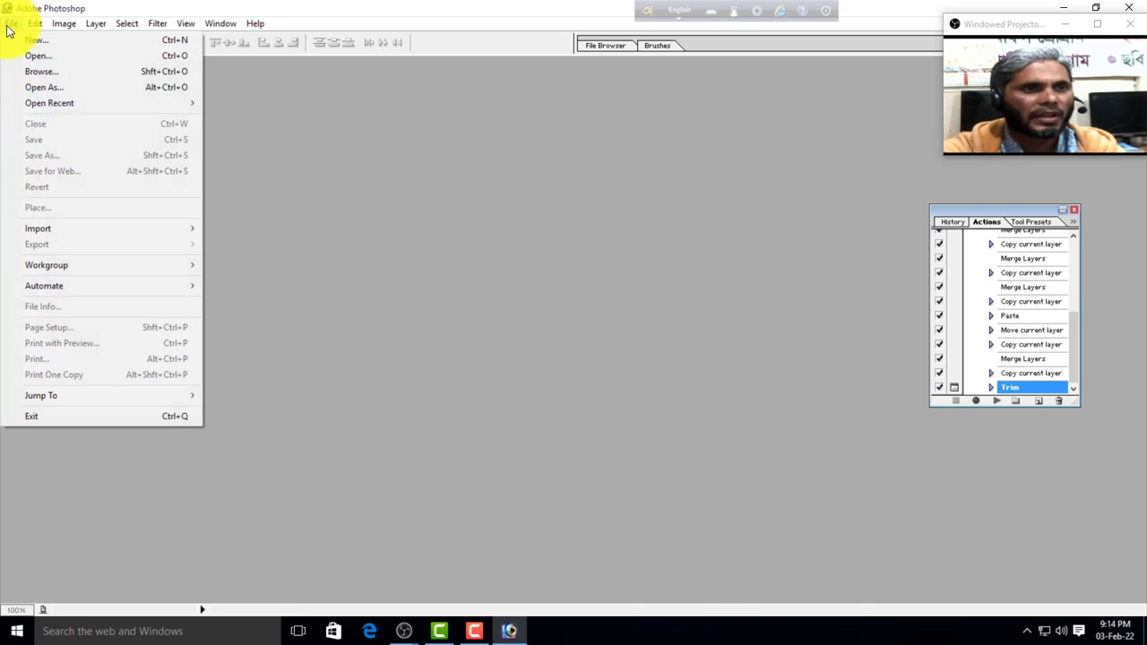
click(43, 55)
scroll(760, 215, down, 6)
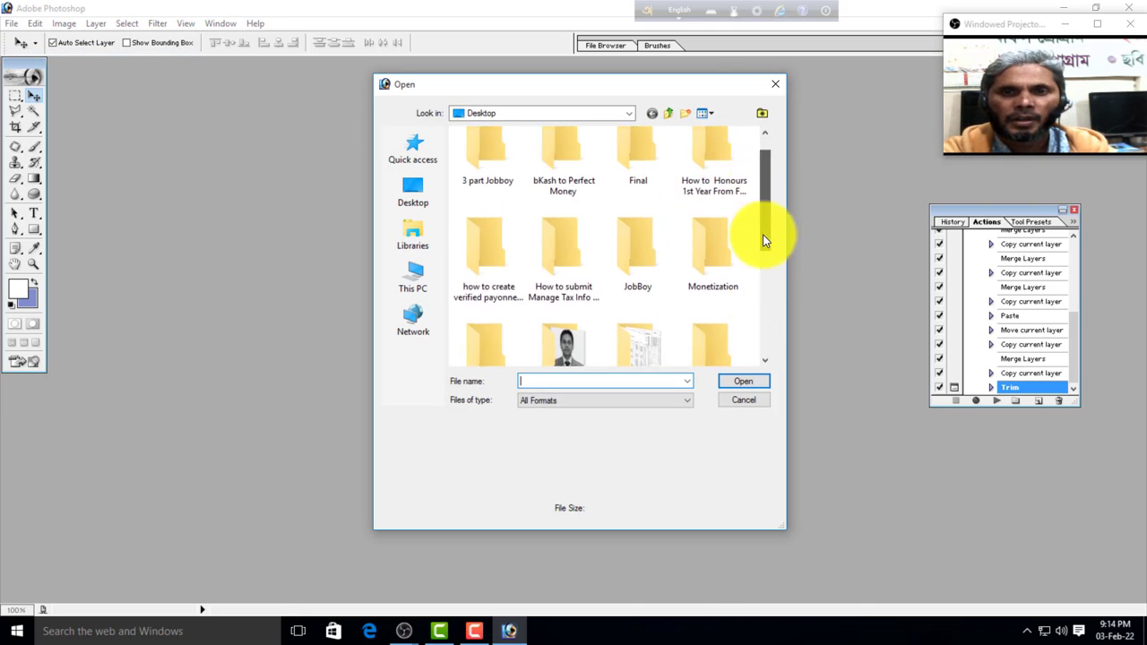
click(717, 319)
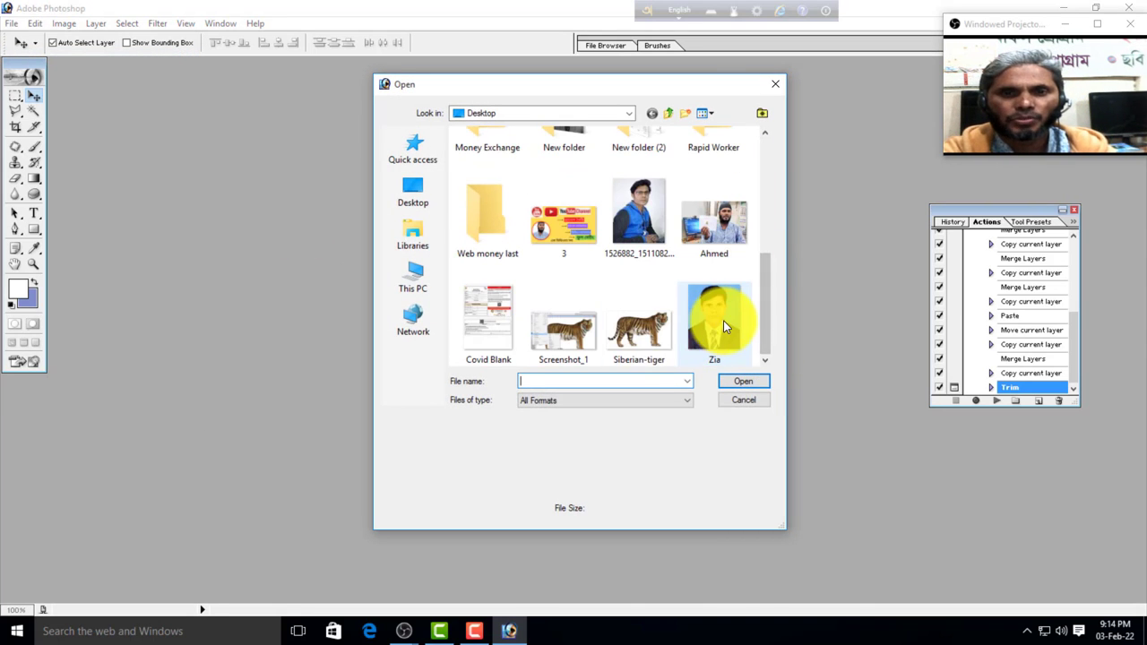
click(740, 385)
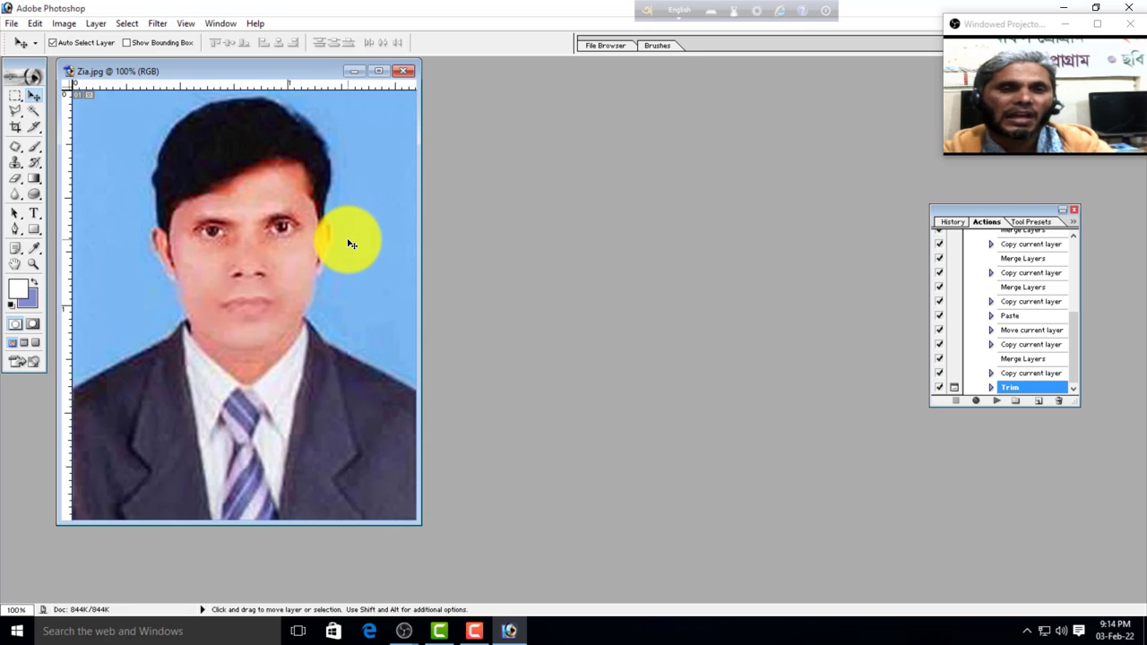
Create a new document with the A4 preset and place its window beside the portrait
click(12, 27)
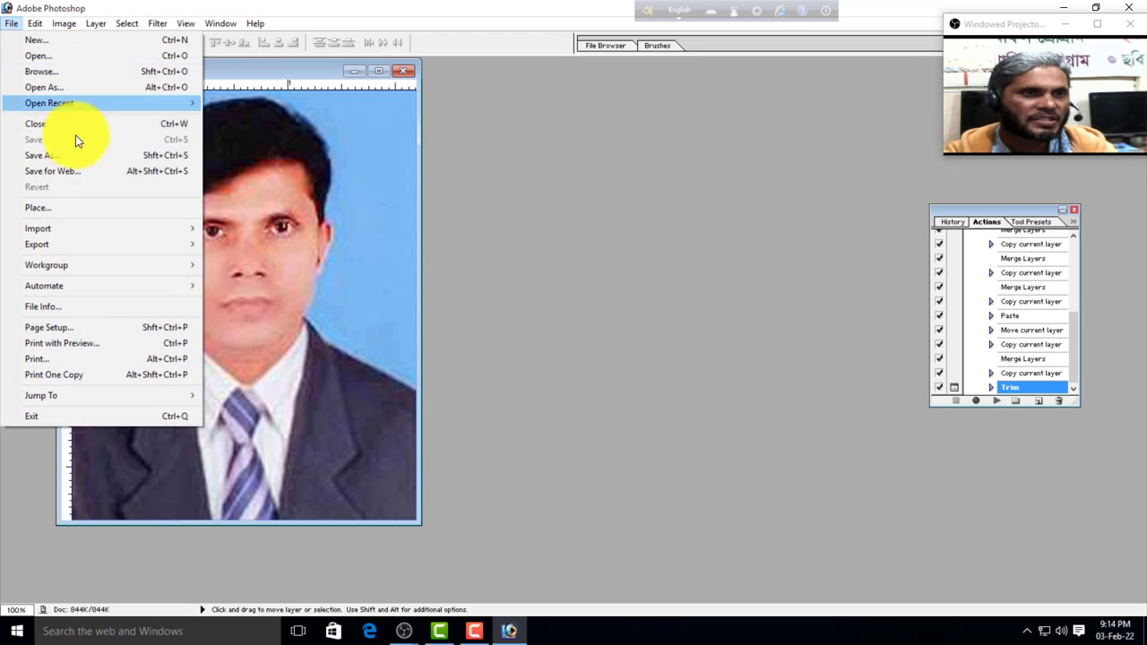
click(47, 43)
click(711, 264)
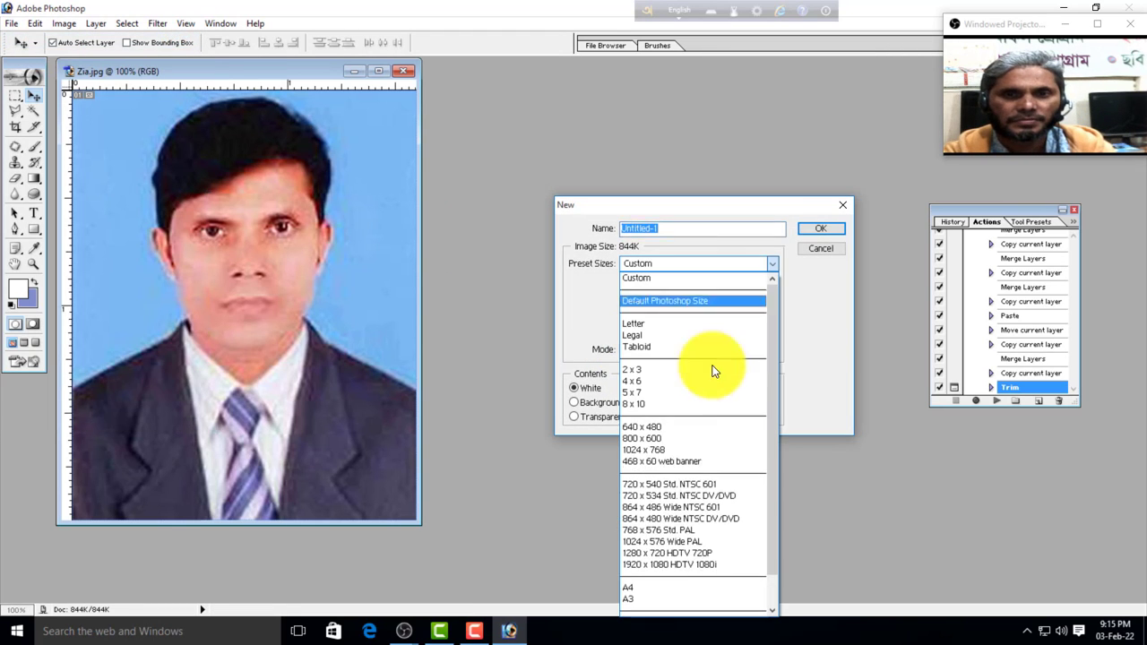
click(671, 588)
click(817, 227)
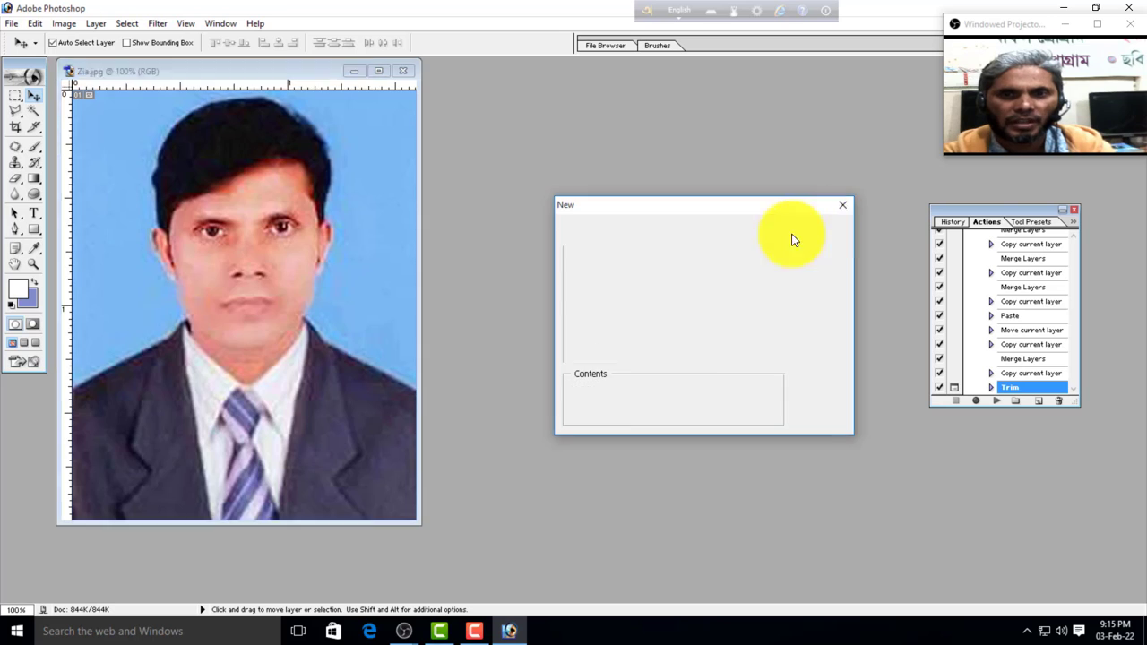
drag(248, 86, 692, 141)
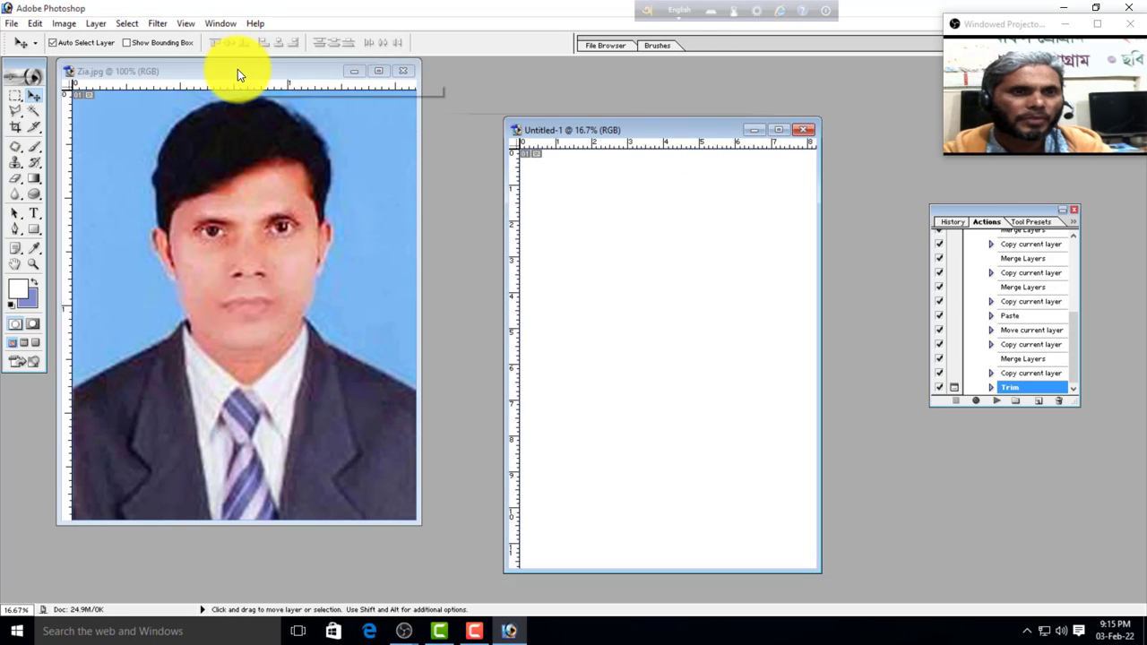
Check the new portrait's image size and place a copy of the portrait on the blank A4 page
click(237, 71)
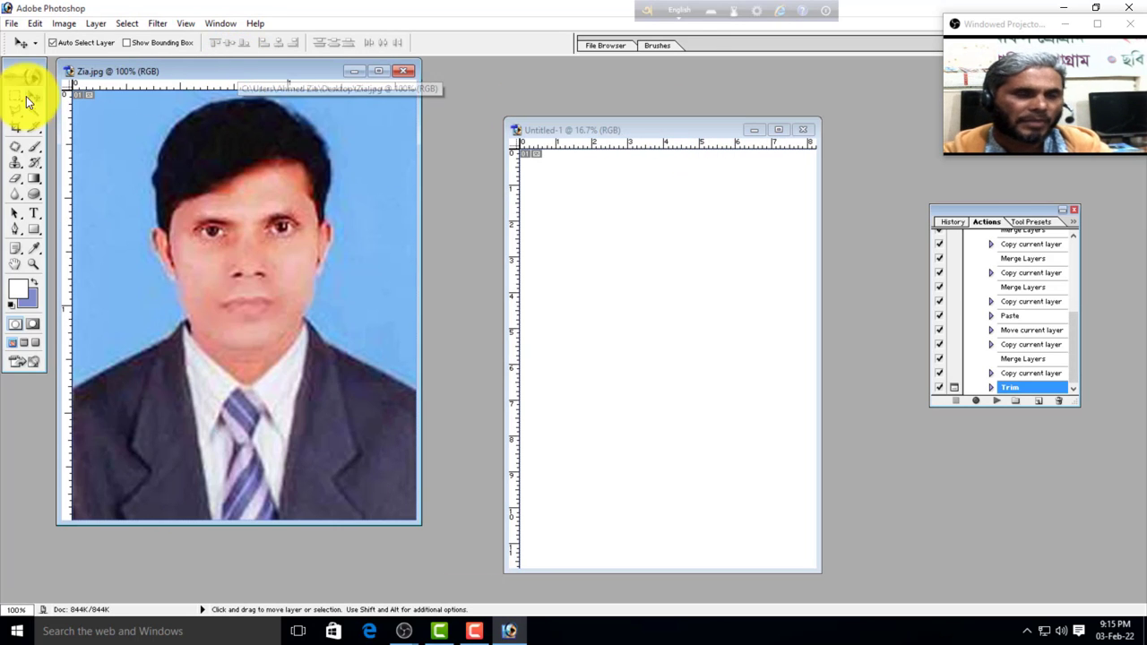
click(59, 23)
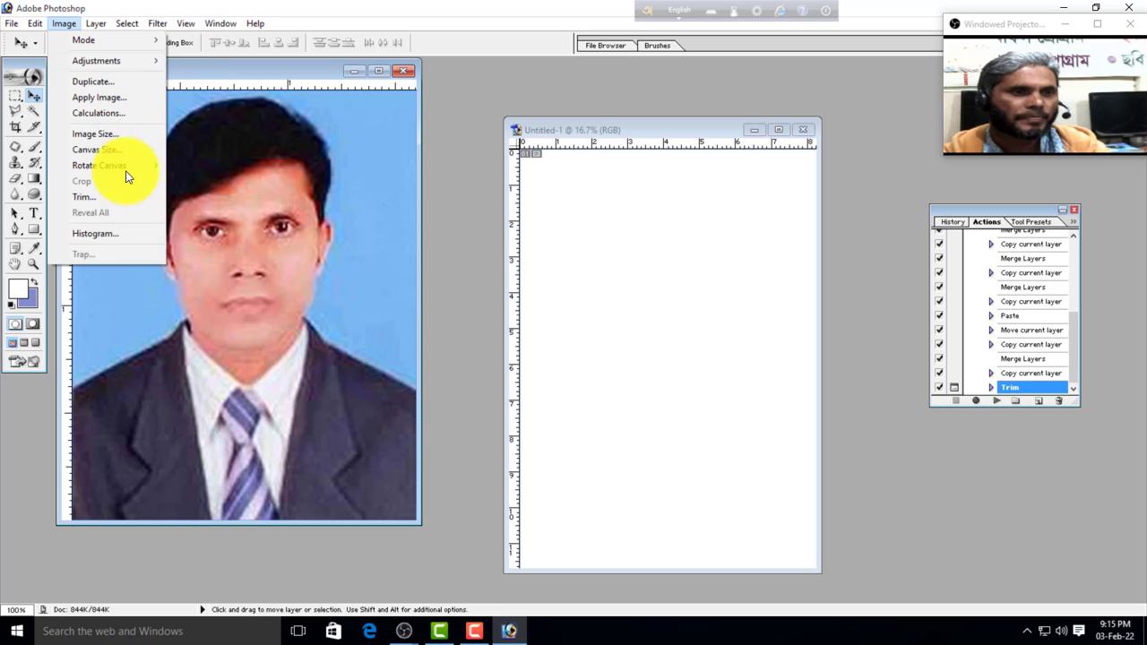
click(95, 136)
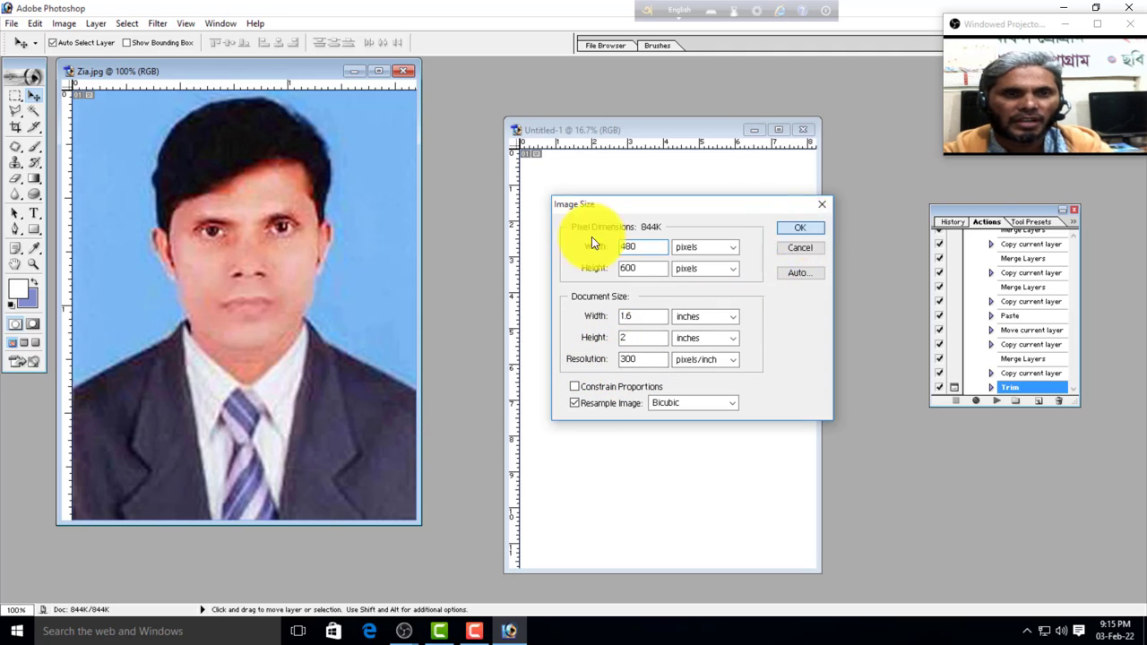
key(Return)
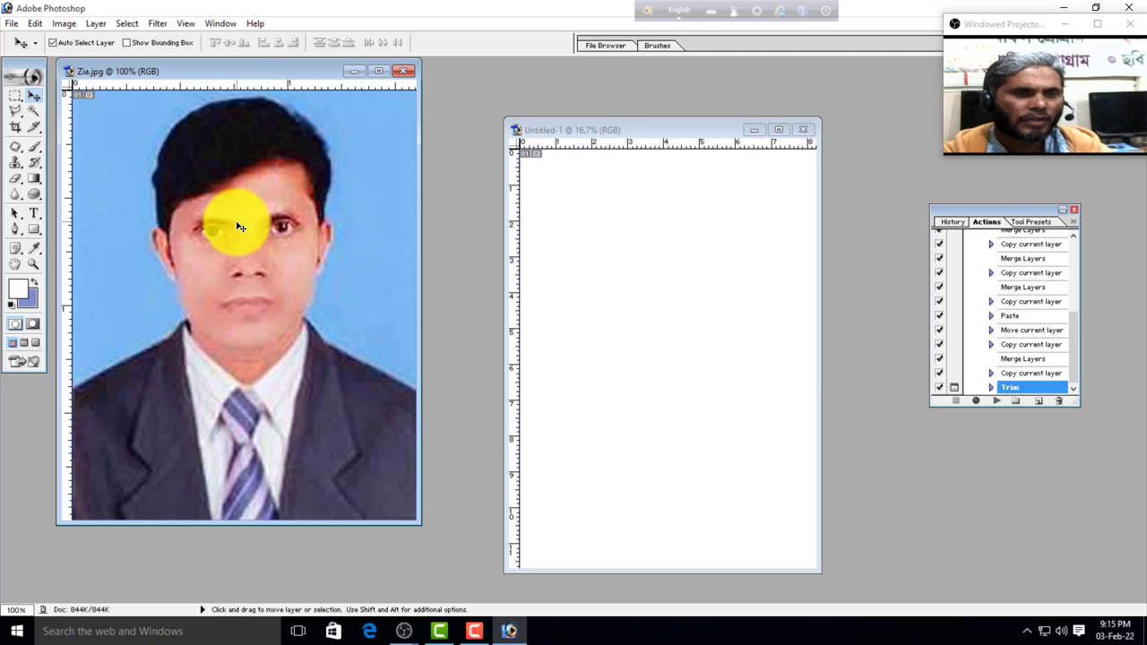
drag(240, 227, 625, 275)
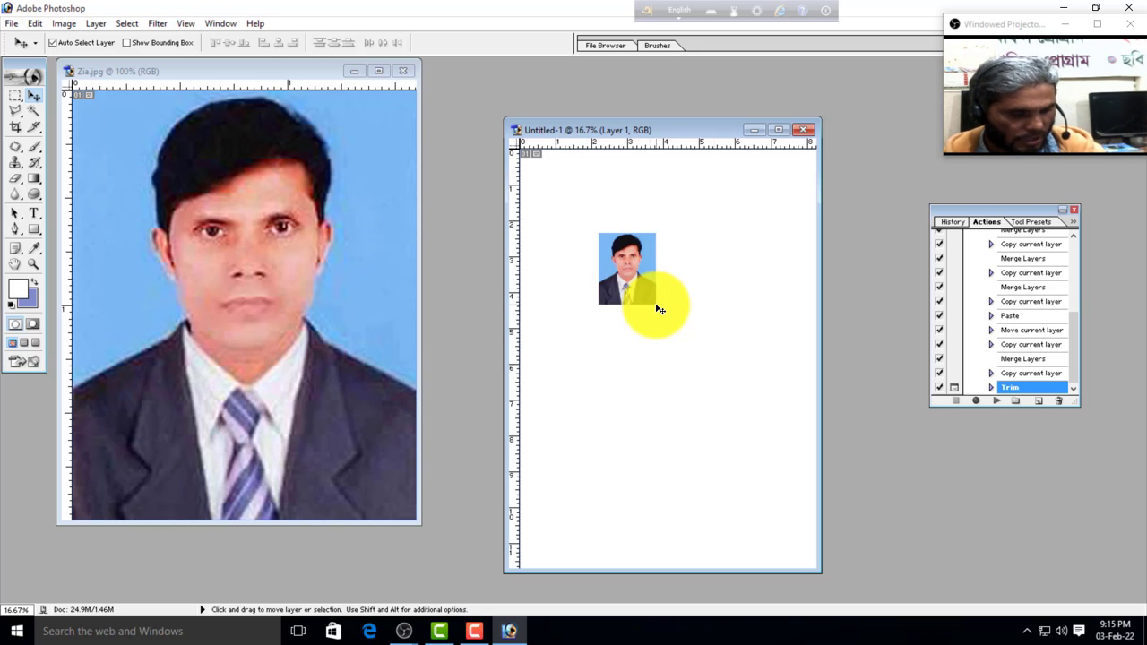
Run the 20 Copy Passport action with the A4 preset, trimming all four sides based on Bottom Right Pixel Color
key(shift)
key(shift+F2)
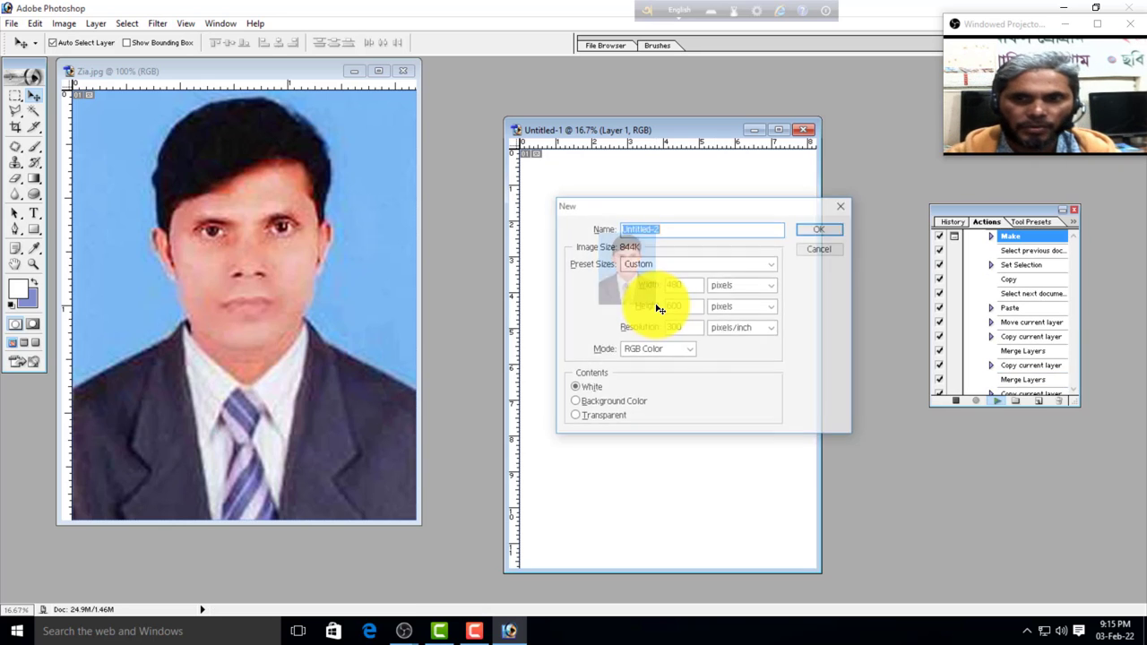
click(727, 263)
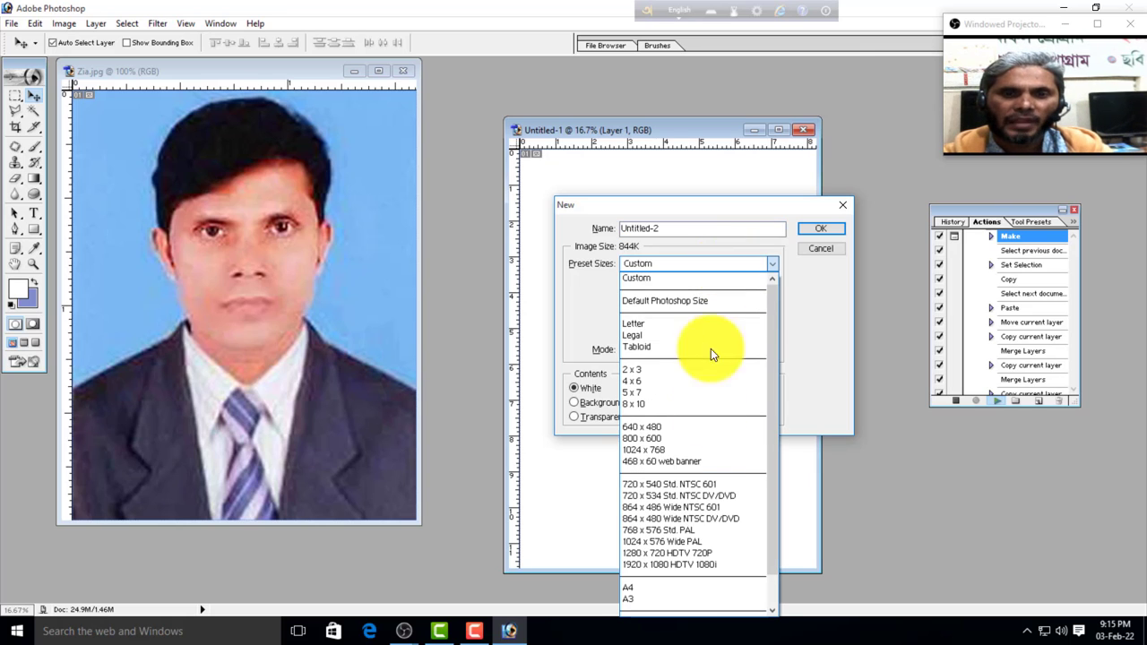
click(692, 587)
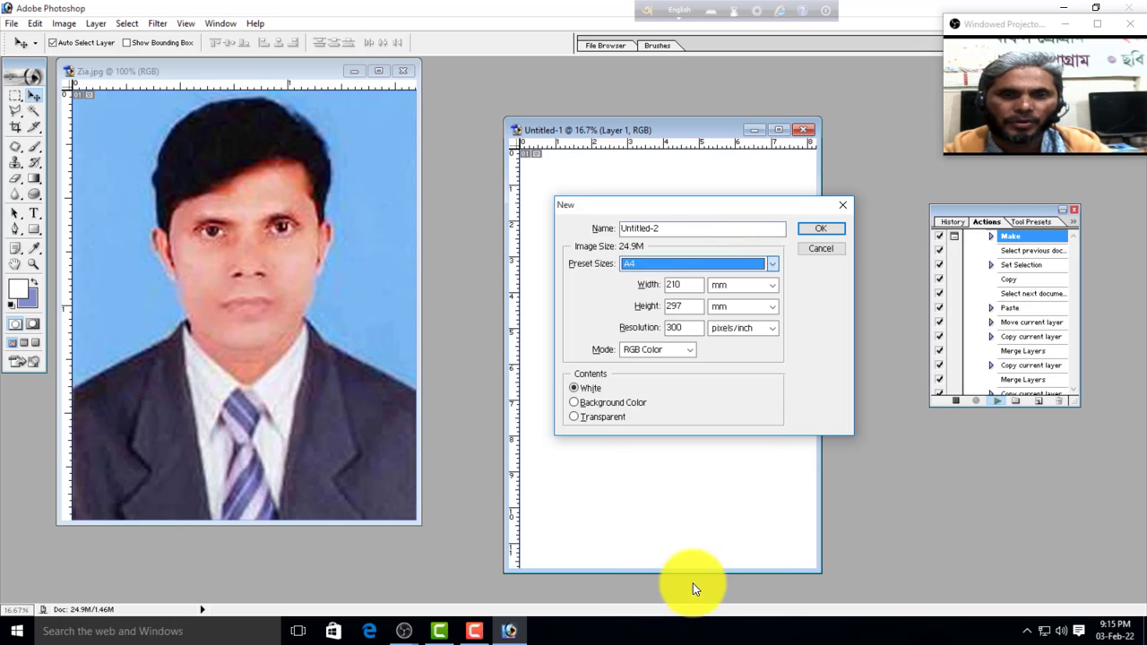
click(820, 230)
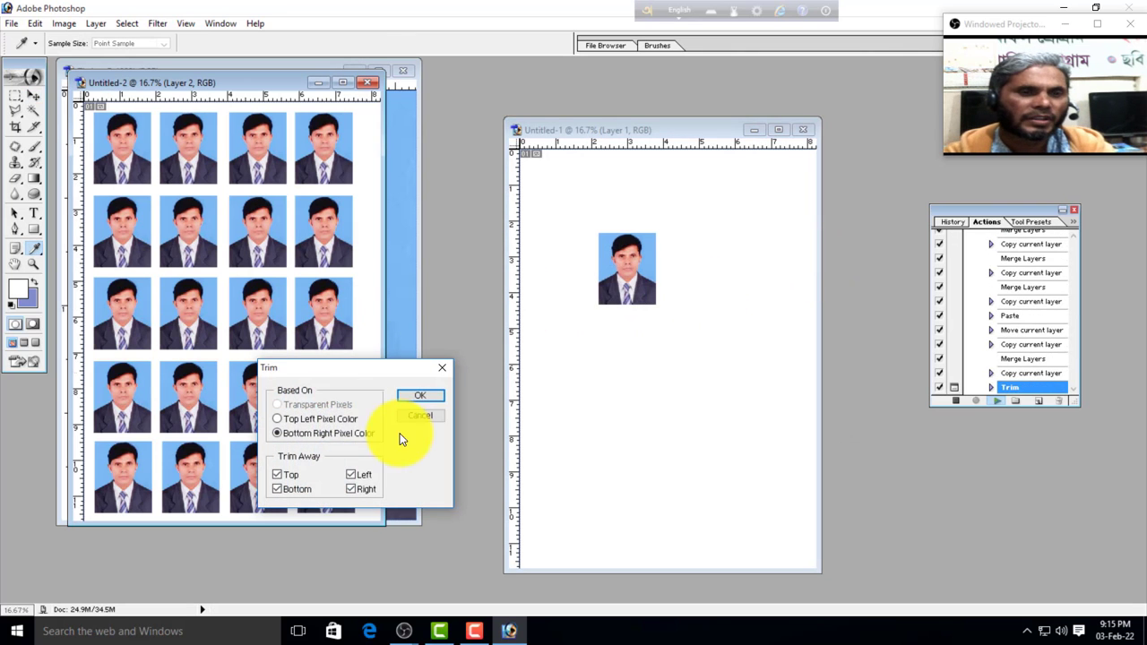
click(423, 399)
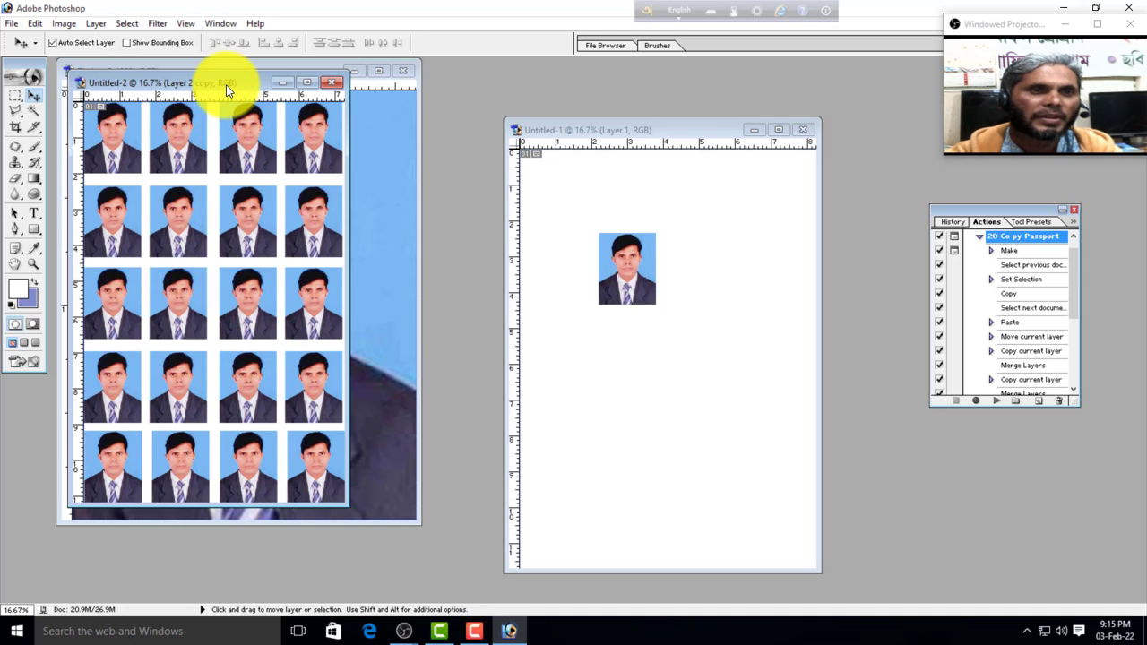
Move the finished 20-photo window beside the A4 page that holds the single portrait
drag(225, 85, 520, 141)
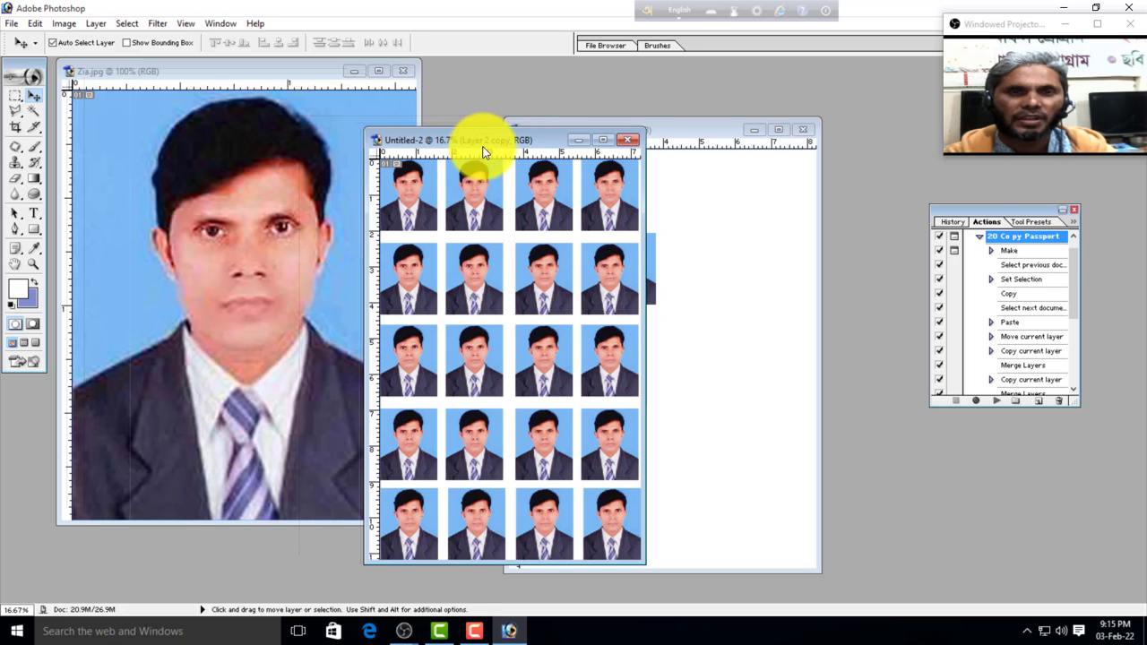
drag(487, 143, 396, 137)
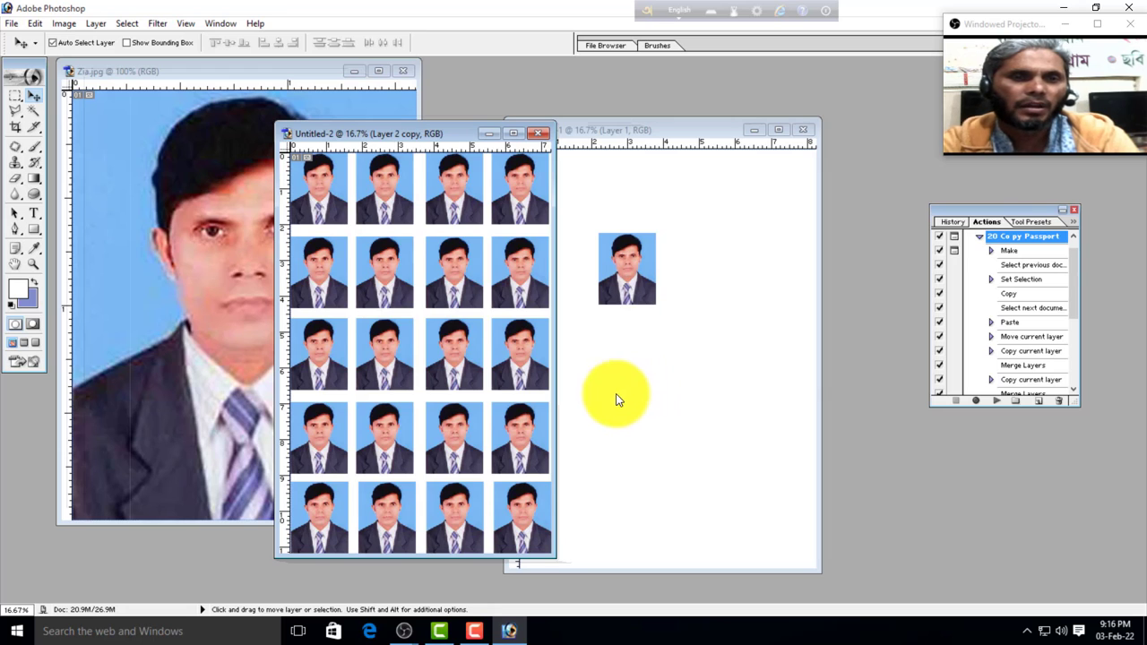
drag(407, 133, 310, 111)
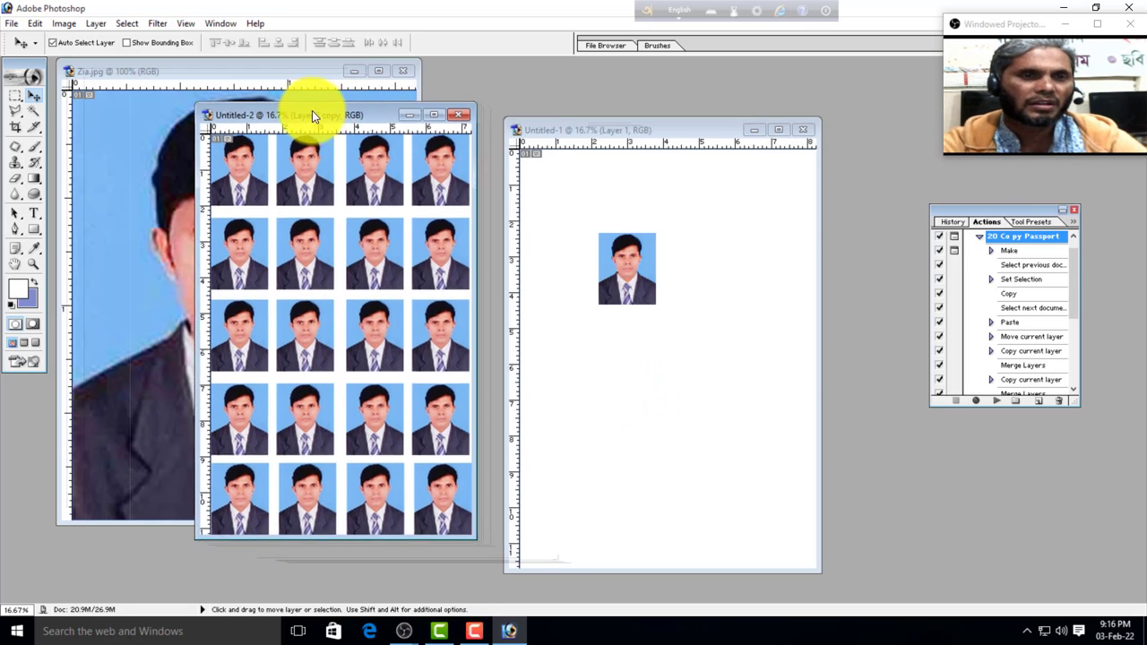